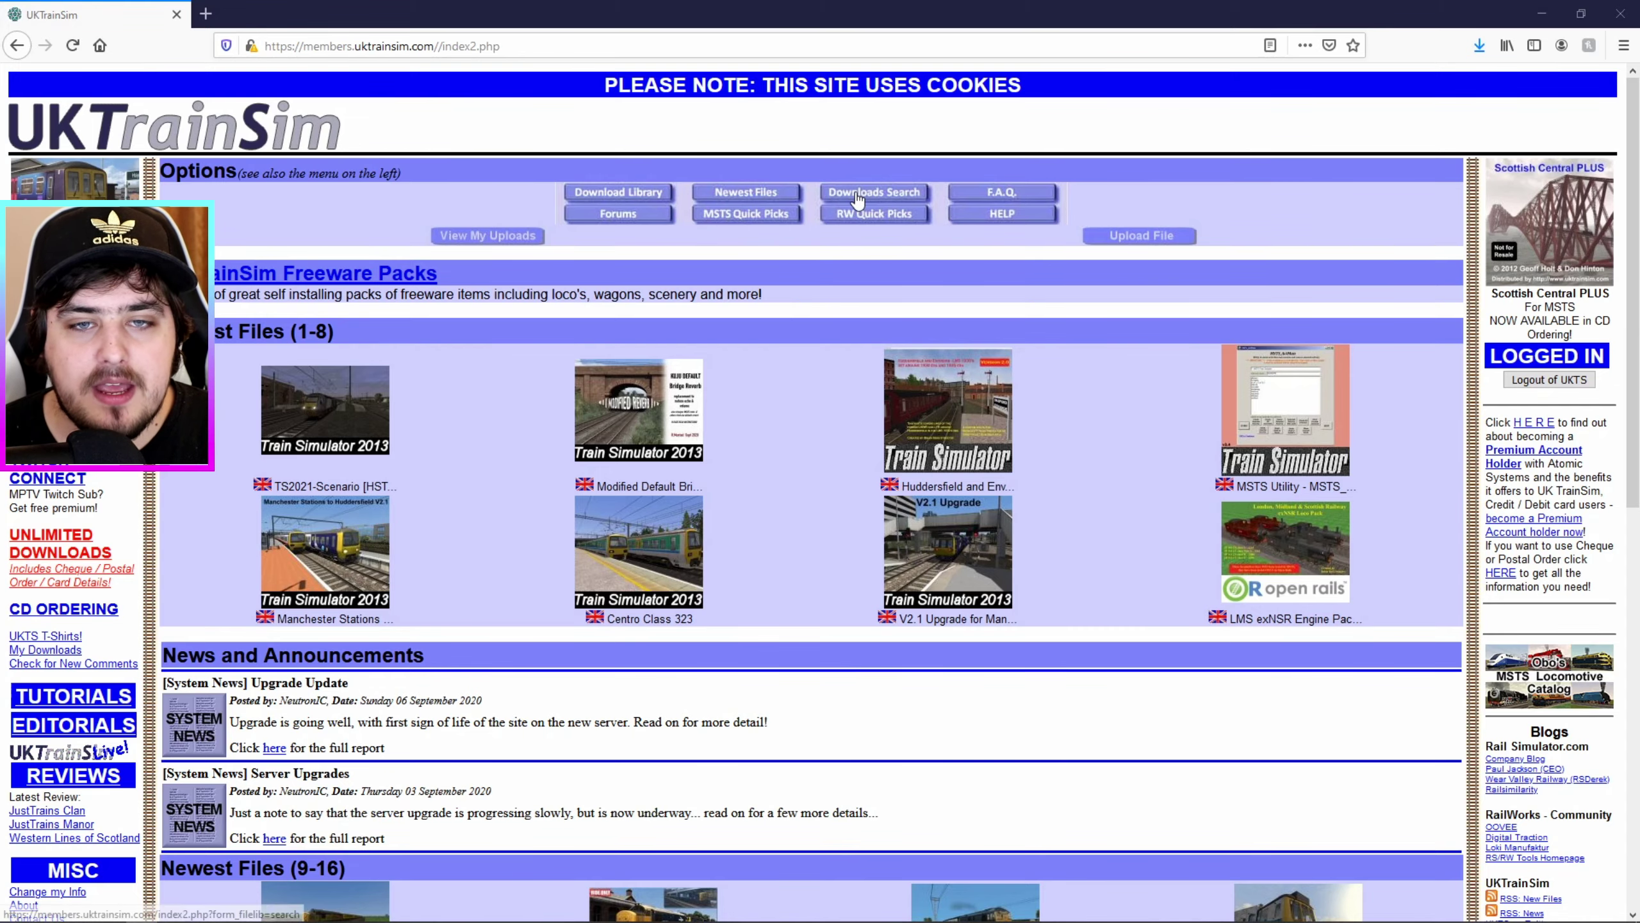
Run a Downloads keyword search for 'SUPER CLASS 47' to find SuperClass47.zip.
{"action": "left_click", "coordinate": [908, 198]}
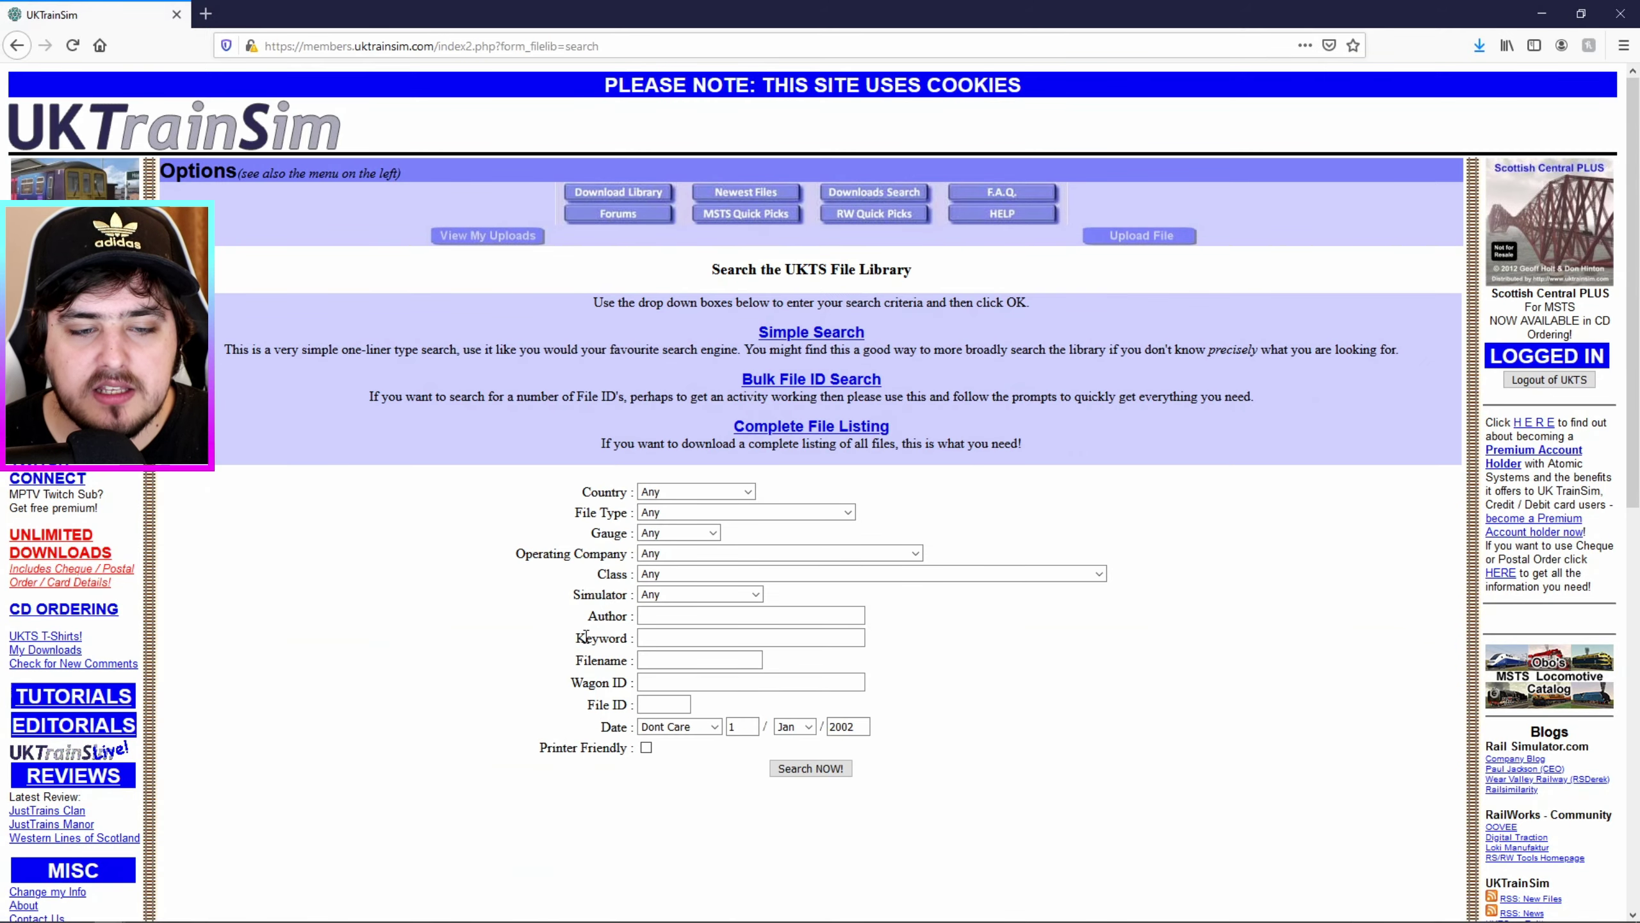
{"action": "double_click", "coordinate": [594, 638]}
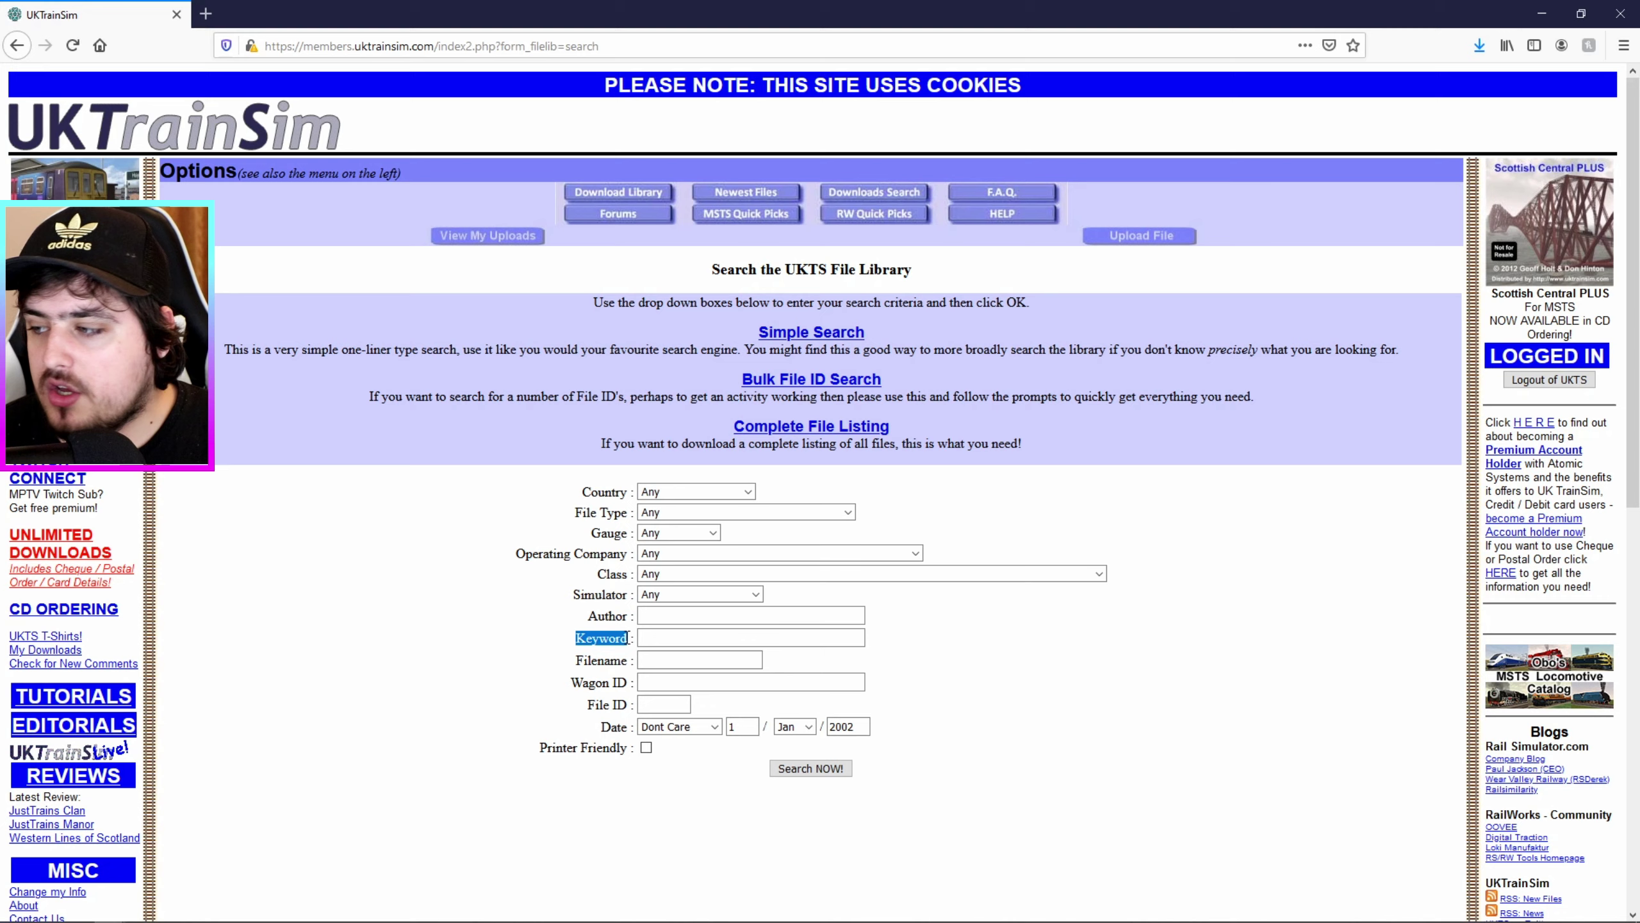
{"action": "left_click", "coordinate": [641, 637]}
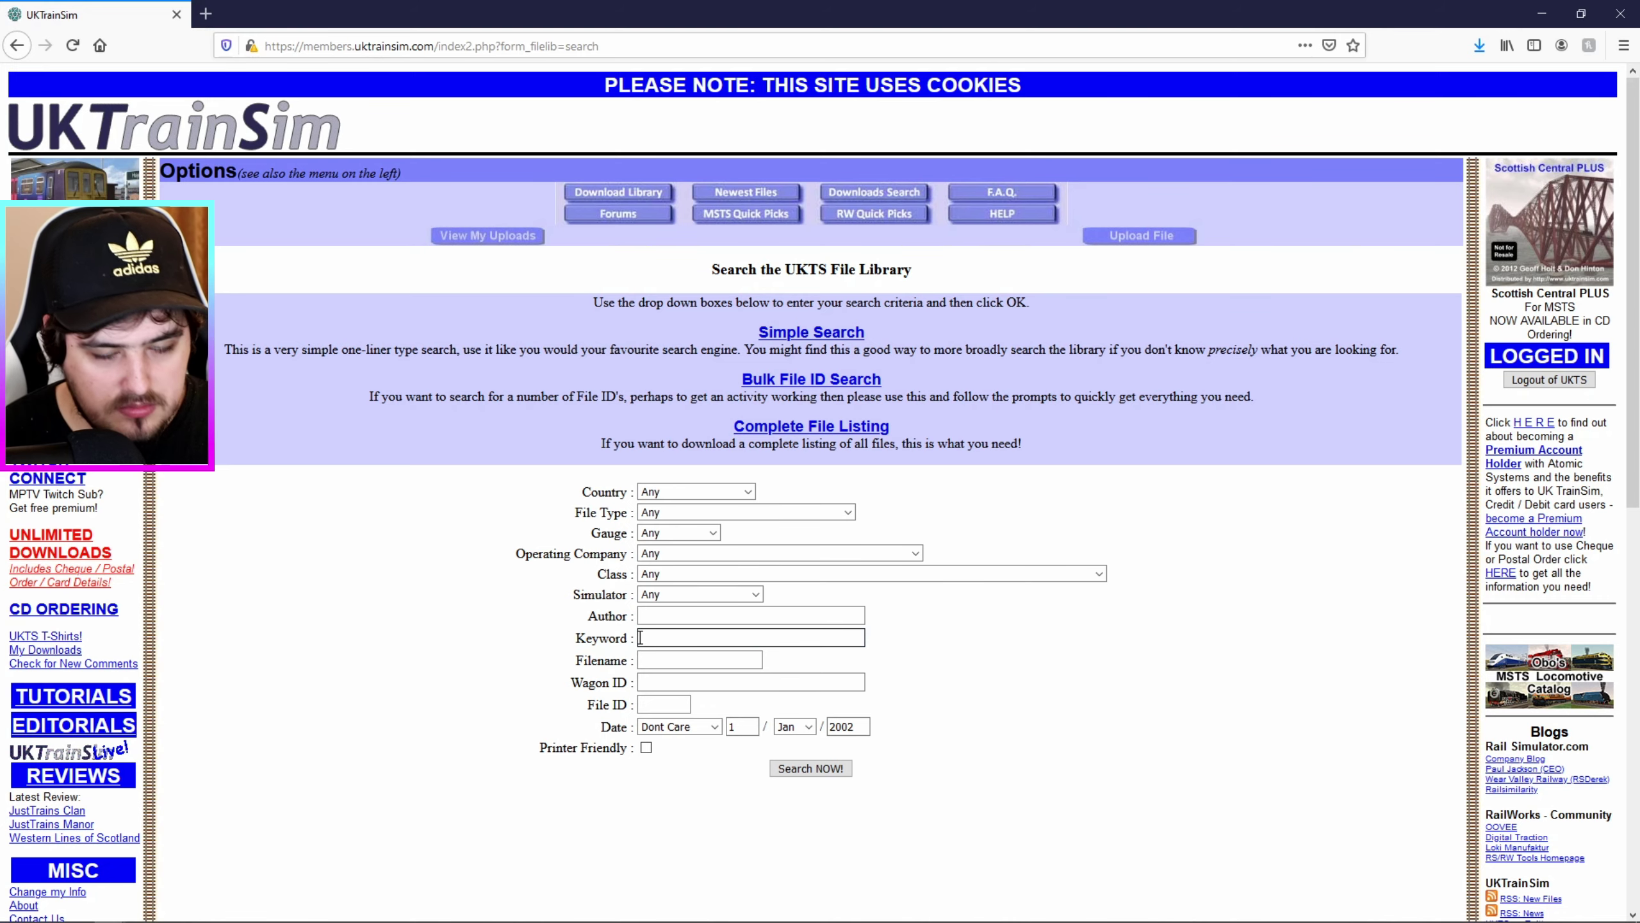
{"action": "type", "text": "S"}
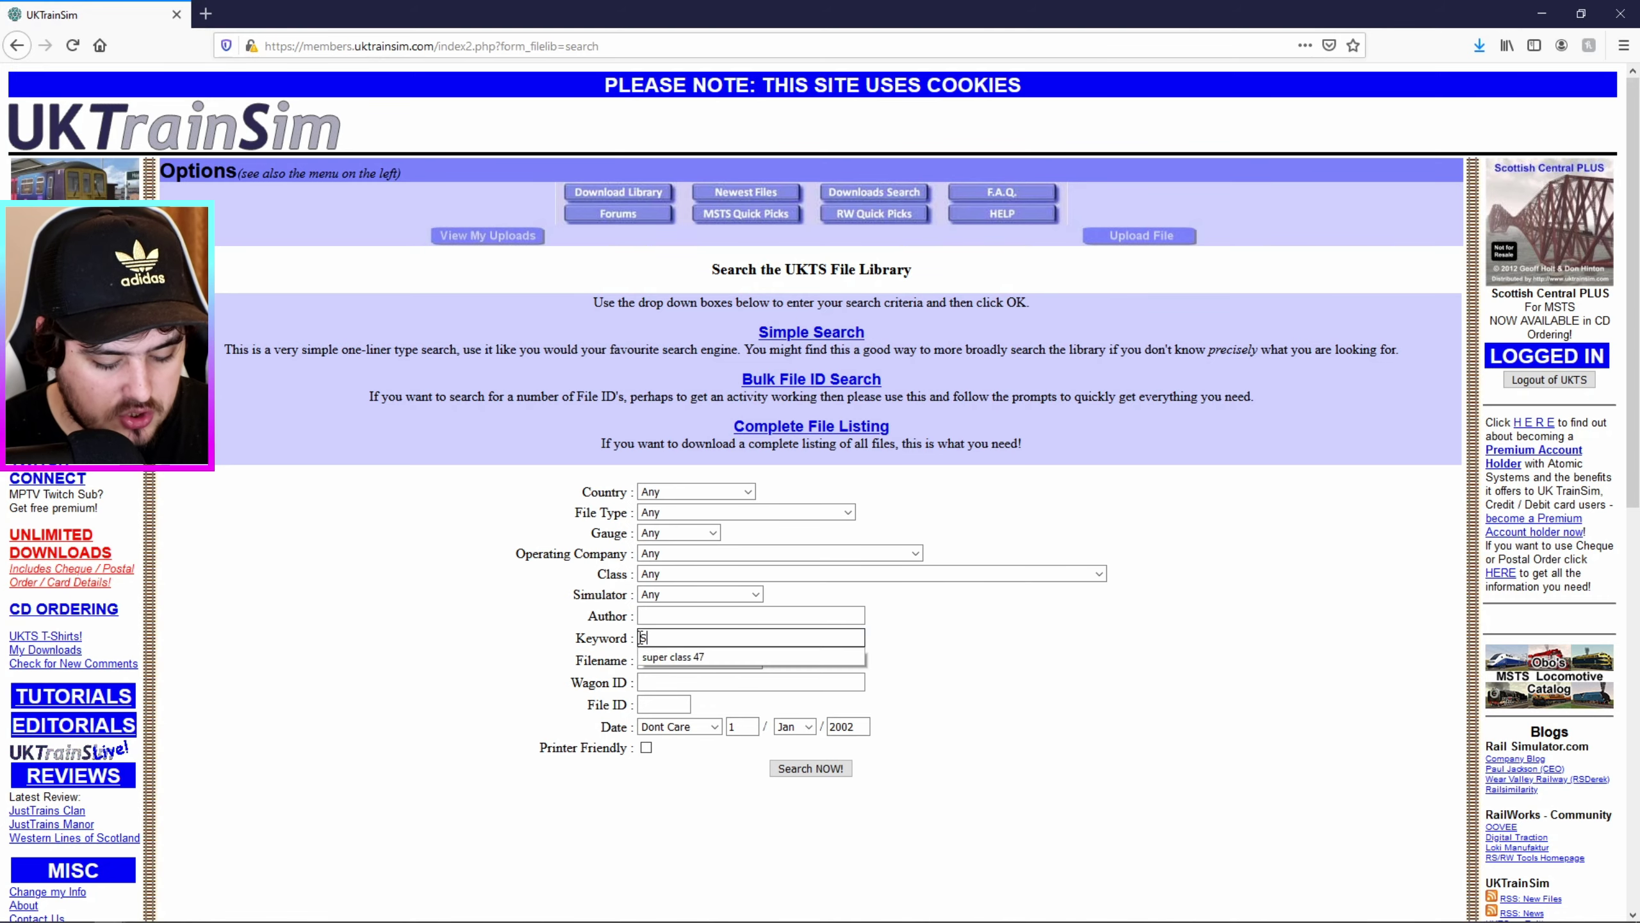
{"action": "type", "text": "UPER CLASS"}
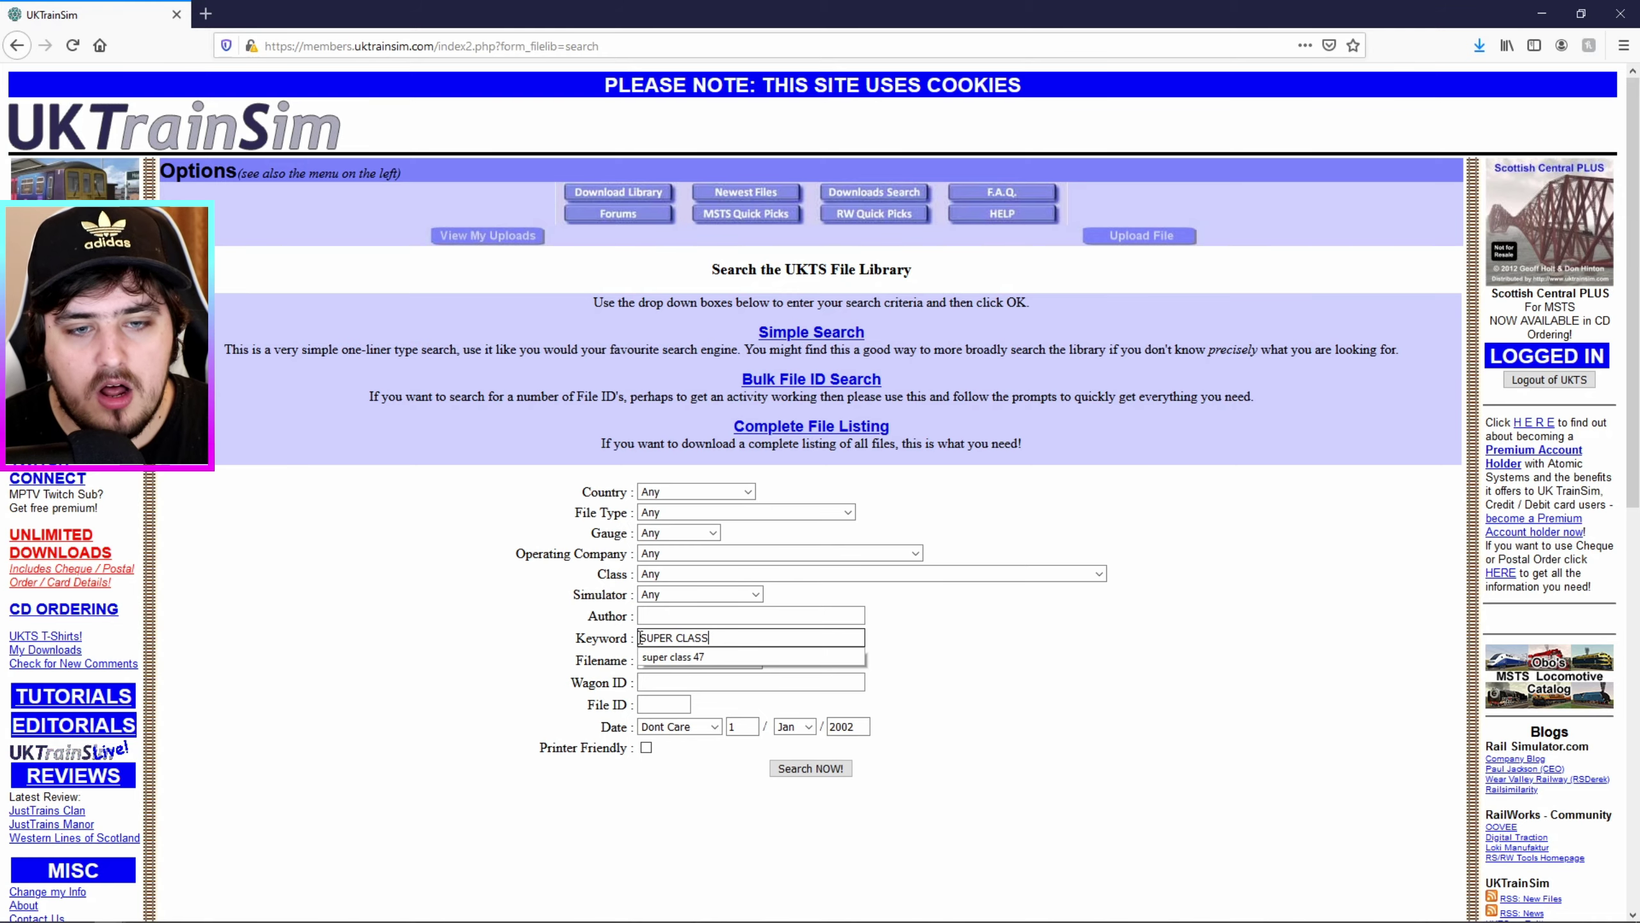
{"action": "type", "text": " 47"}
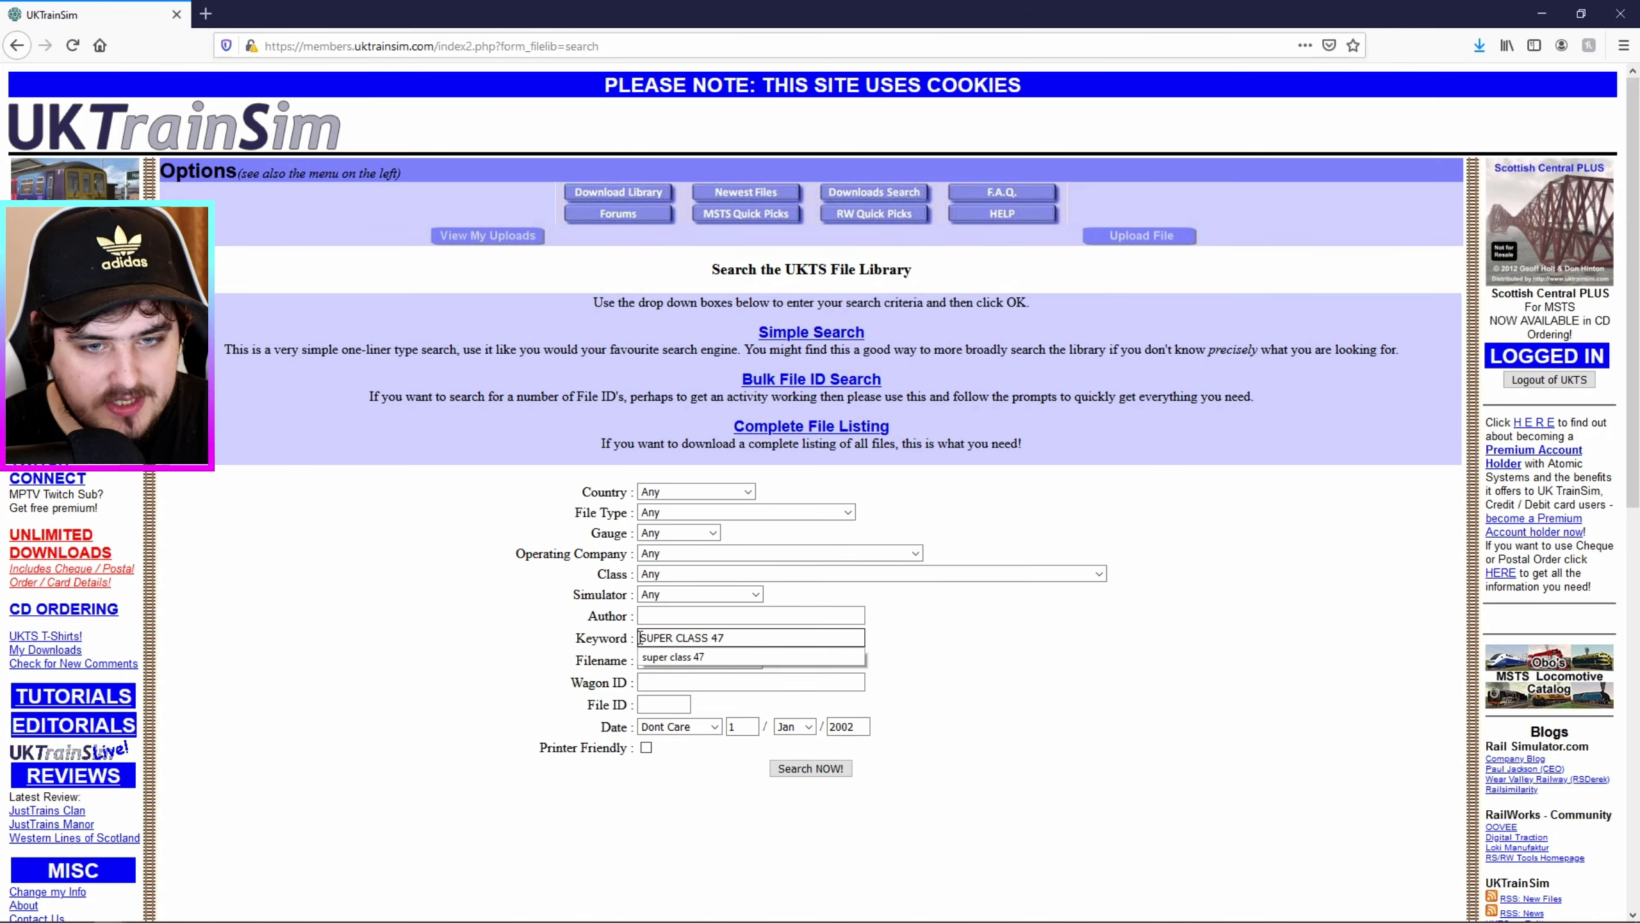
{"action": "key", "text": "Return"}
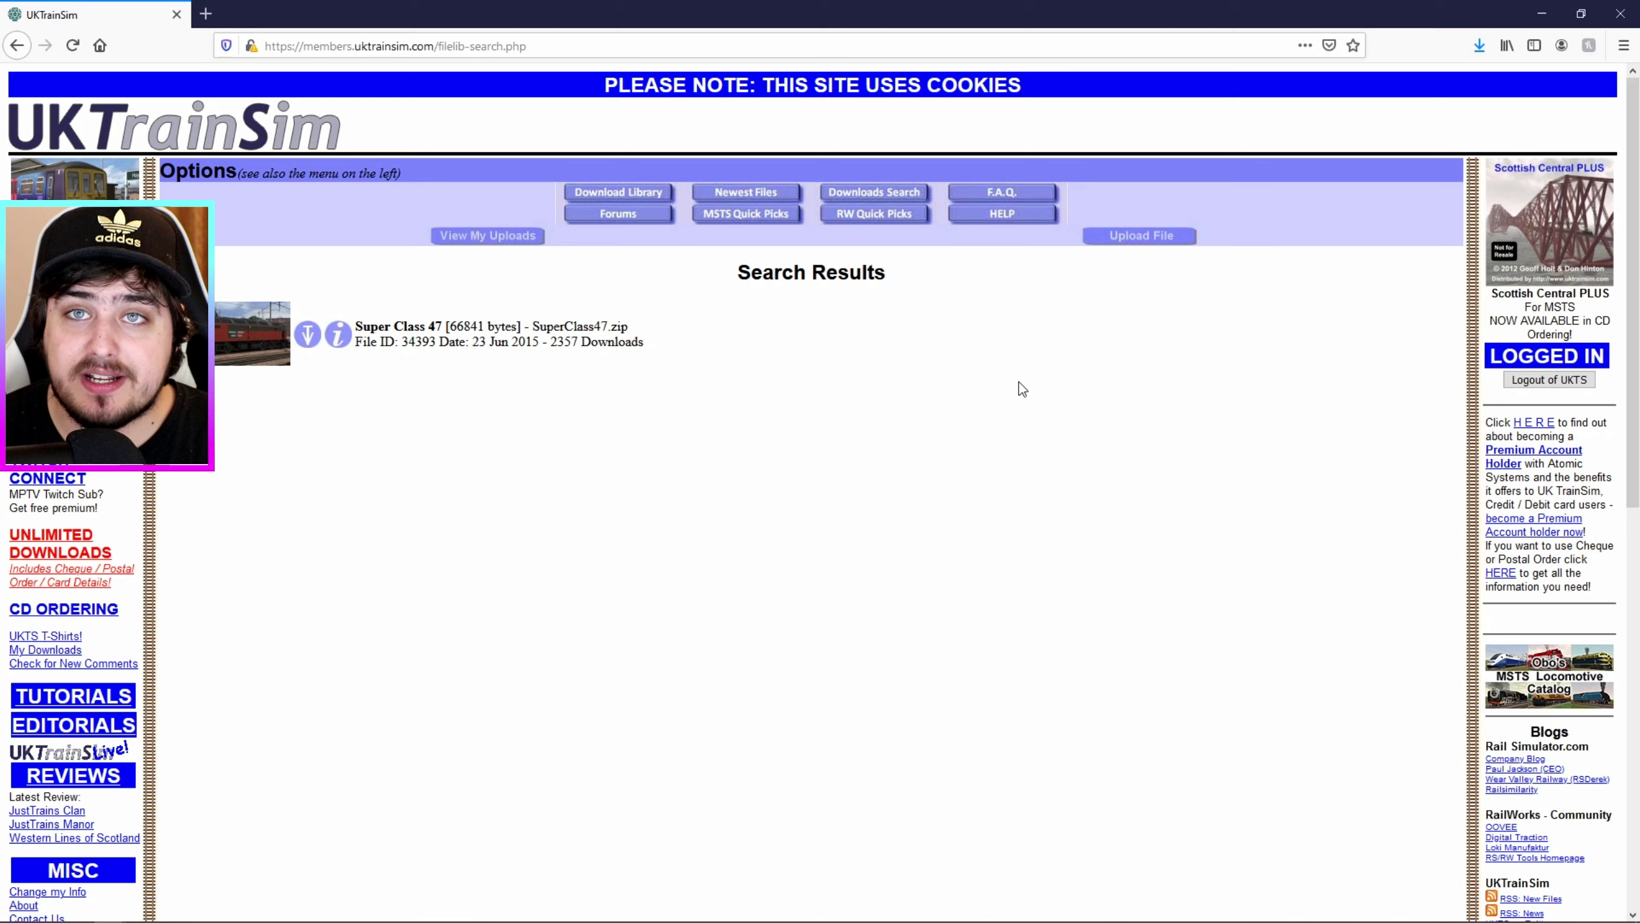
Open the SuperClass47.zip file details and request the download.
{"action": "left_click", "coordinate": [337, 334]}
{"action": "left_click_drag", "start_coordinate": [663, 268], "coordinate": [679, 331]}
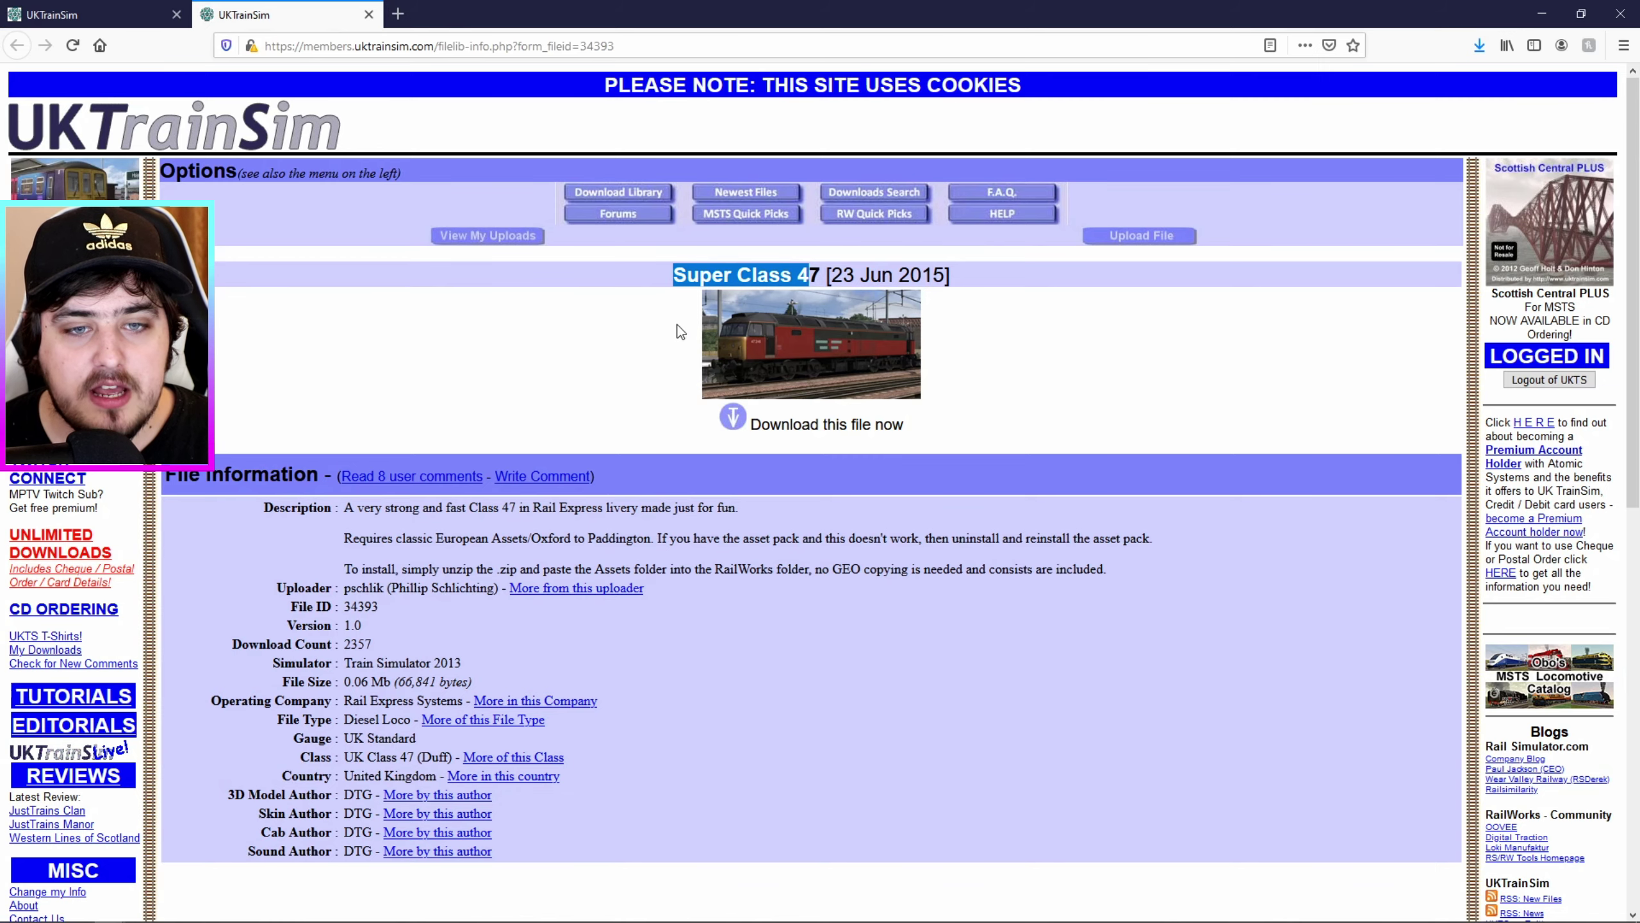
{"action": "left_click", "coordinate": [731, 417]}
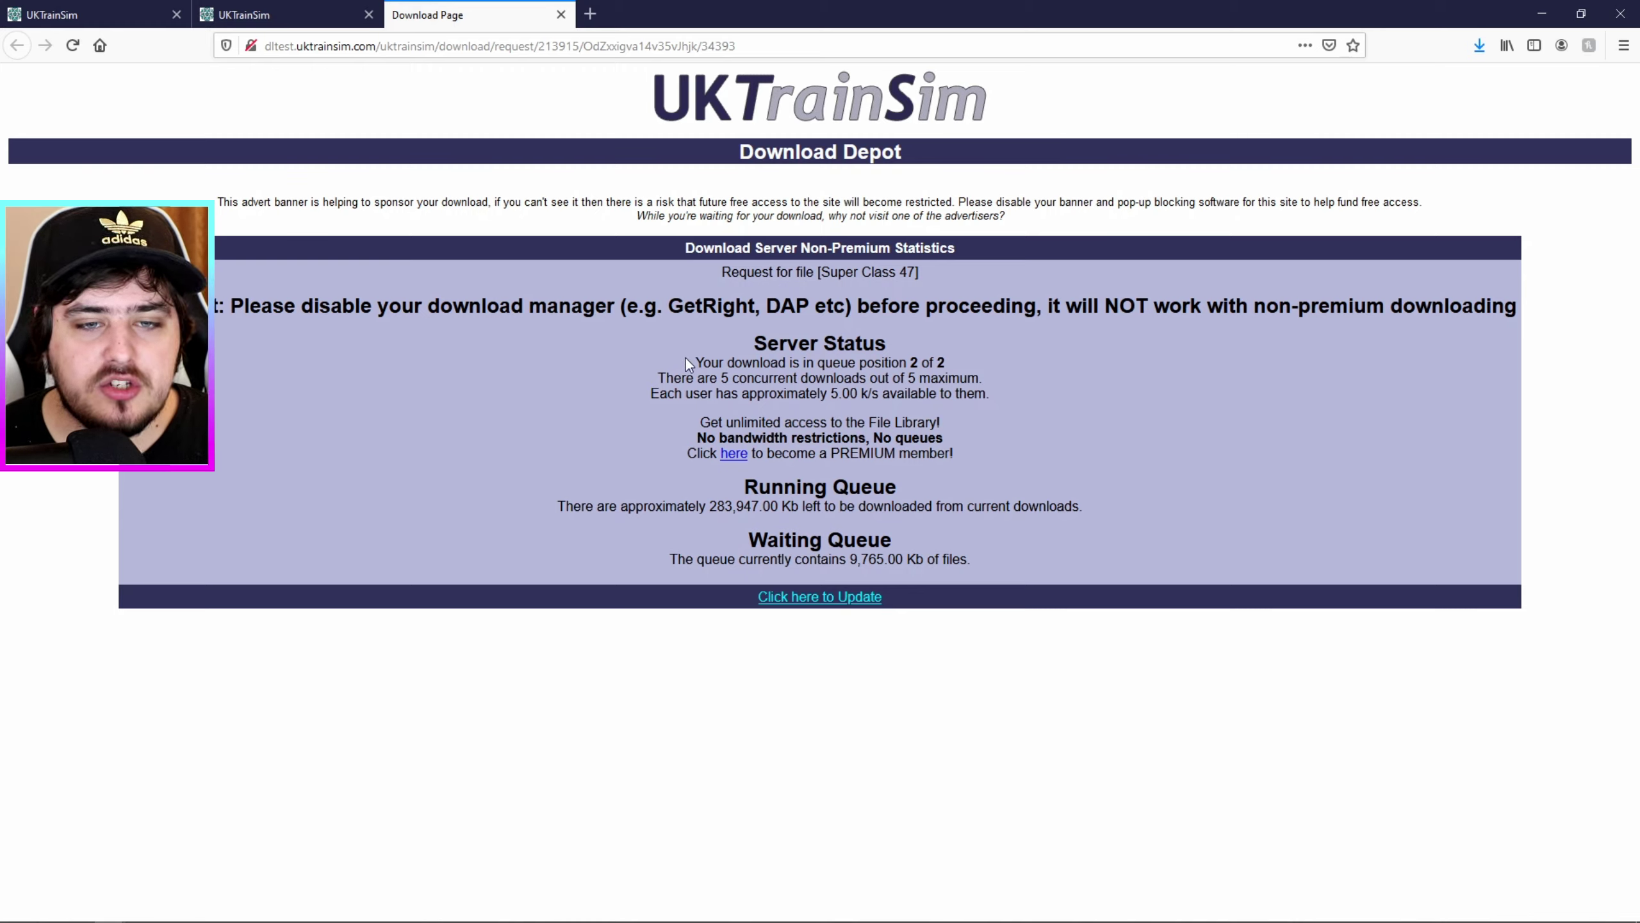
Refresh the Download Depot queue until the Super Class 47 download is ready.
{"action": "left_click_drag", "start_coordinate": [686, 362], "coordinate": [950, 364]}
{"action": "left_click", "coordinate": [951, 359]}
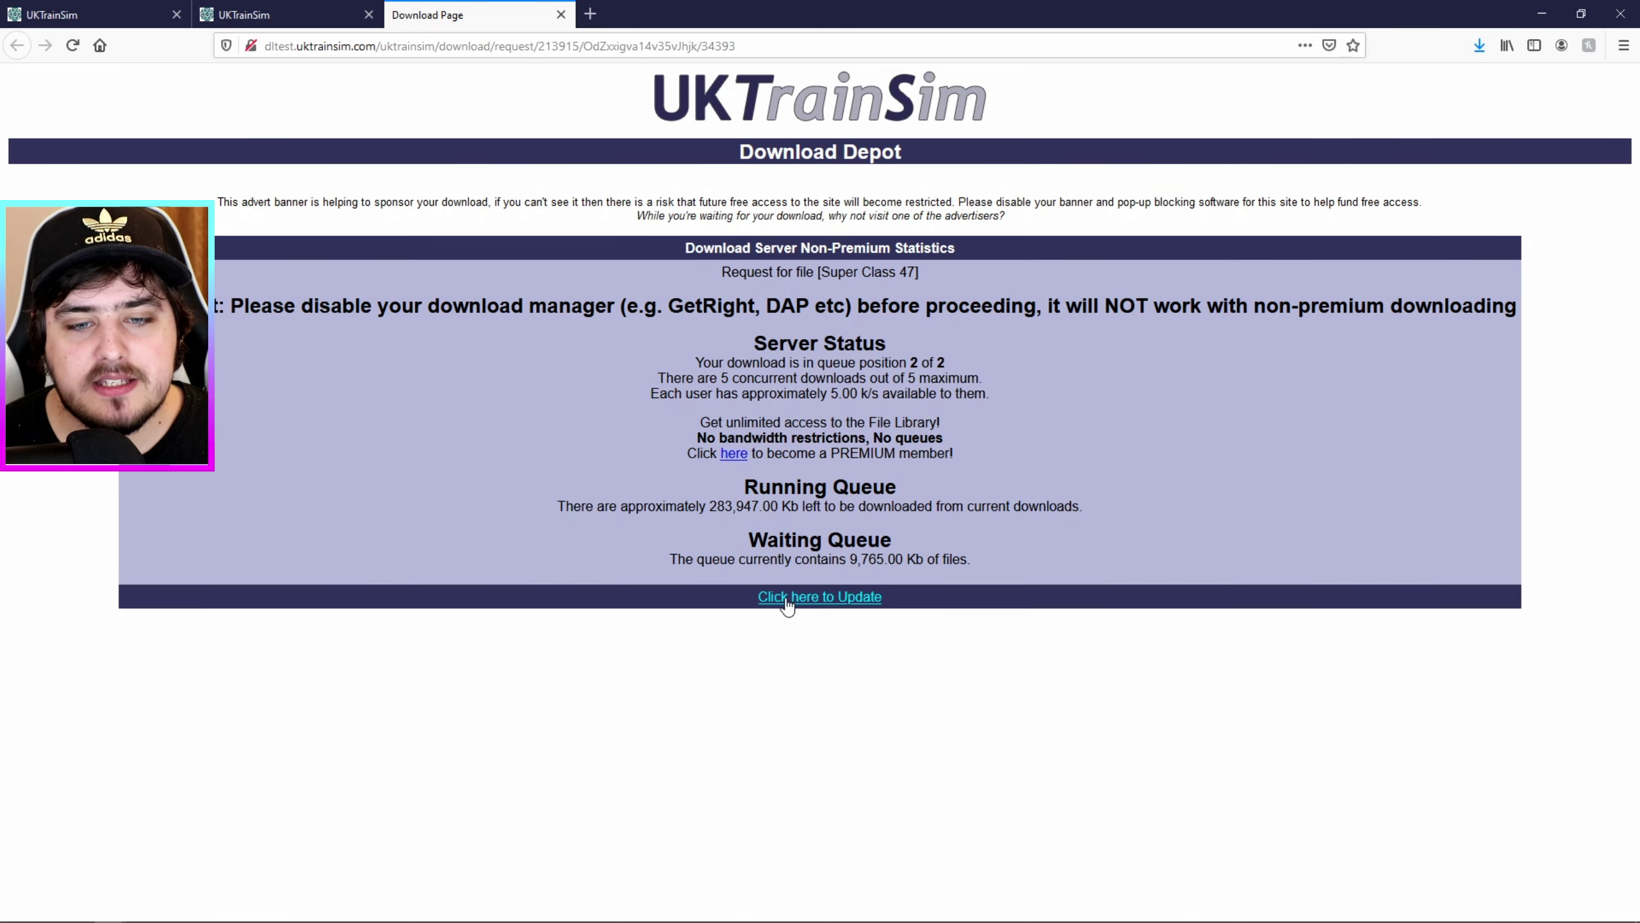
{"action": "left_click", "coordinate": [824, 597]}
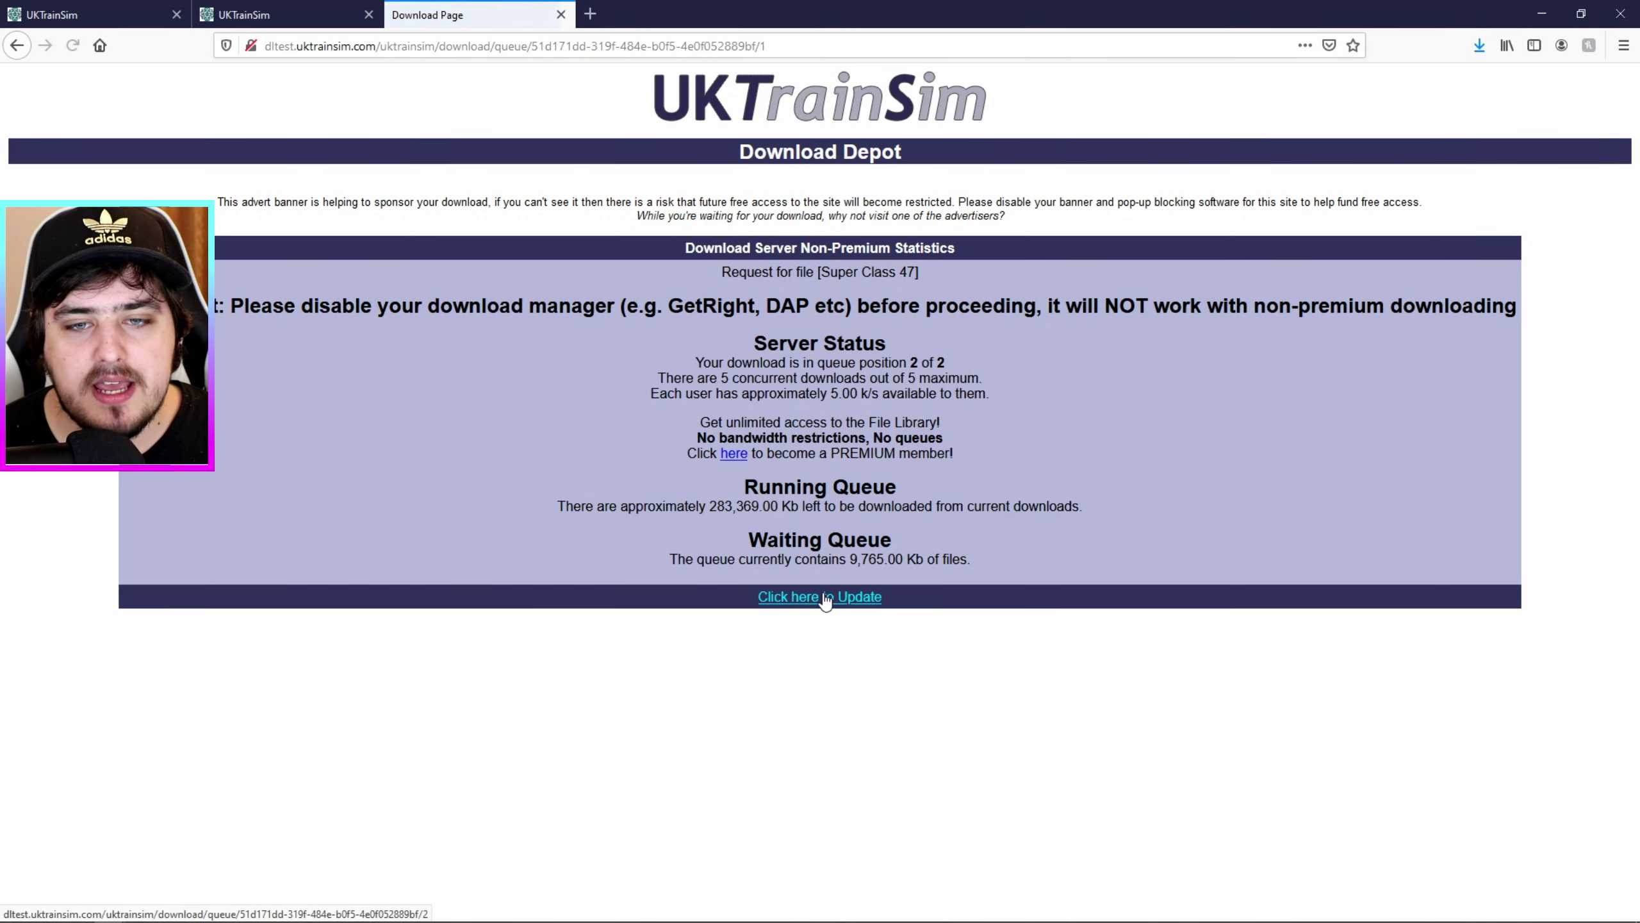
{"action": "left_click_drag", "start_coordinate": [911, 364], "coordinate": [930, 365]}
{"action": "left_click", "coordinate": [925, 361]}
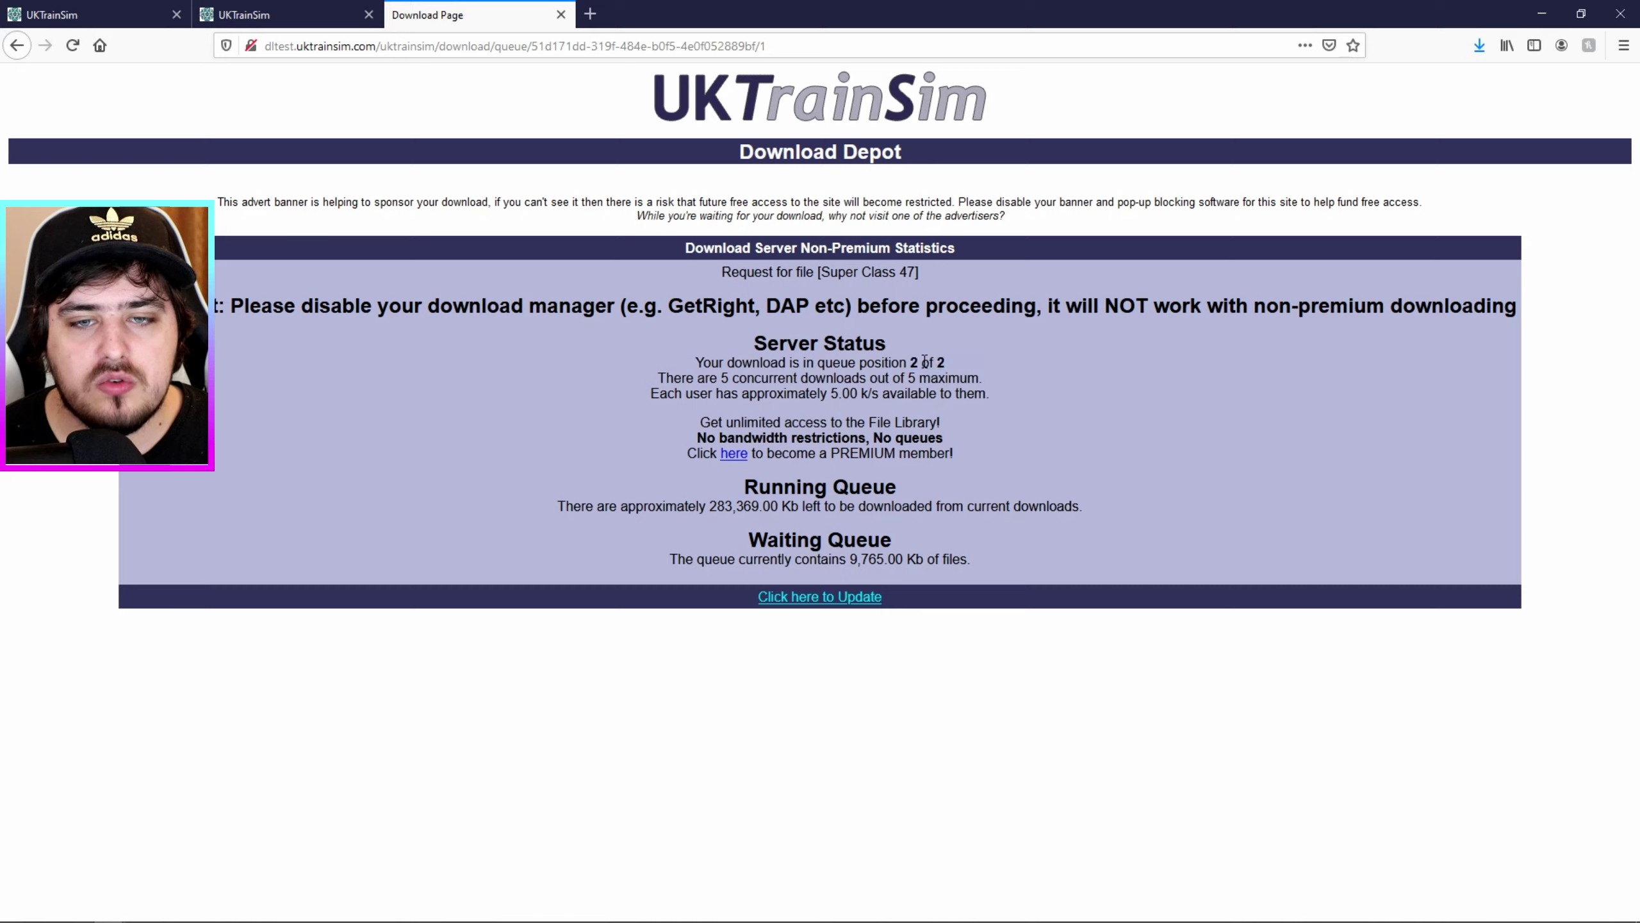
{"action": "left_click", "coordinate": [920, 361]}
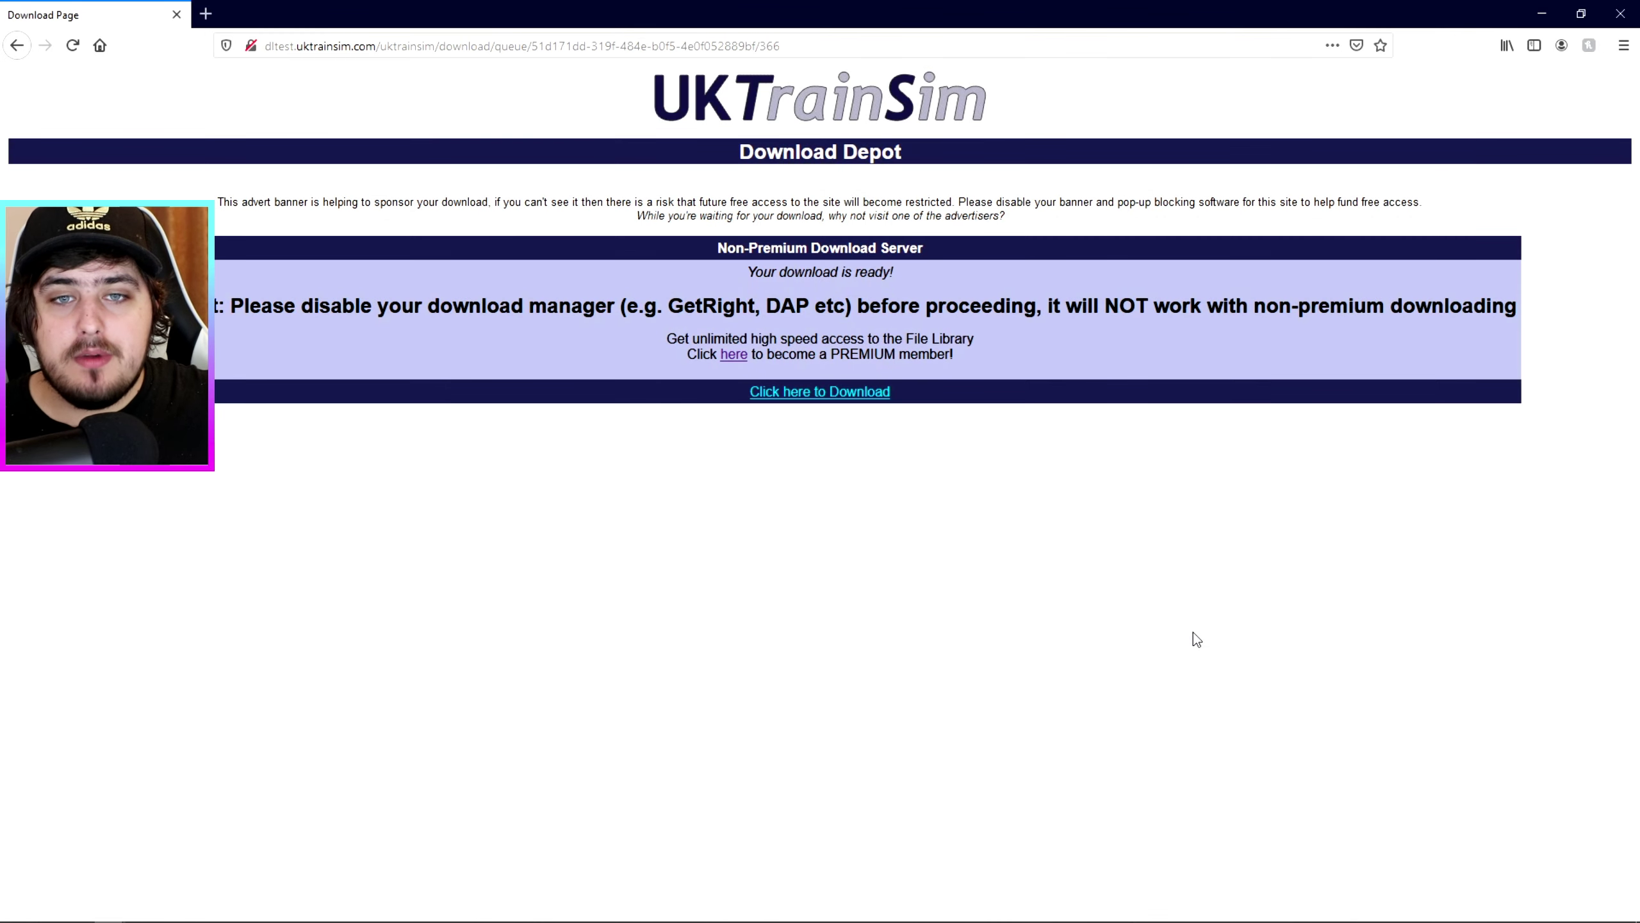
Save UKTS_34393_SuperClass47(1).zip to the computer and dismiss the downloads list.
{"action": "left_click", "coordinate": [827, 393]}
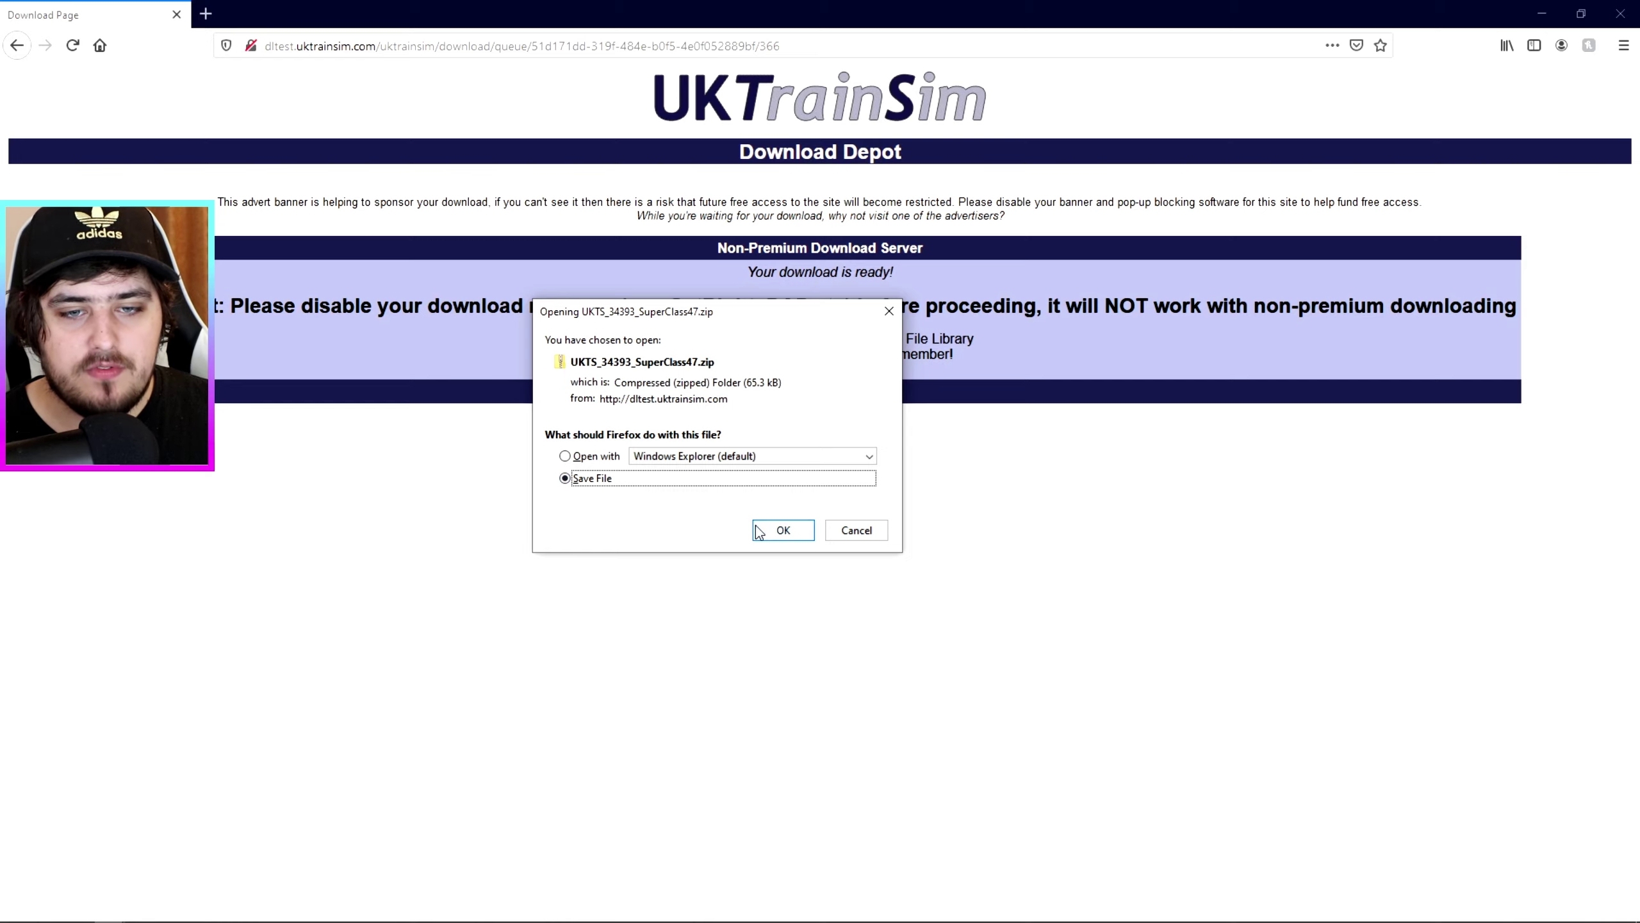
{"action": "left_click", "coordinate": [778, 531]}
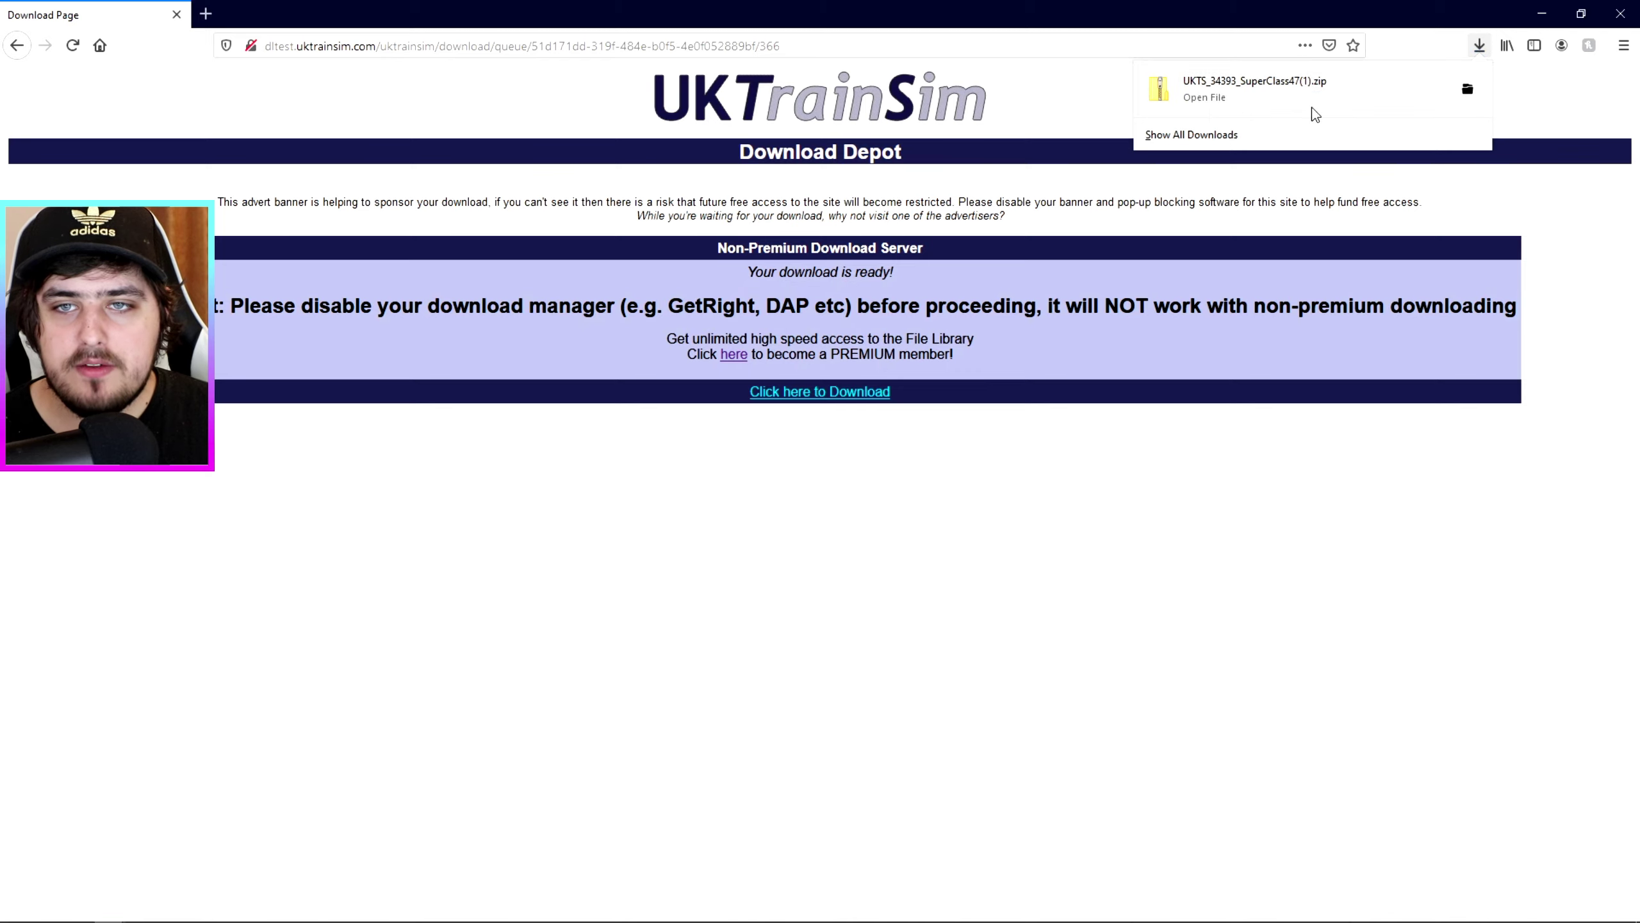
{"action": "left_click", "coordinate": [749, 6]}
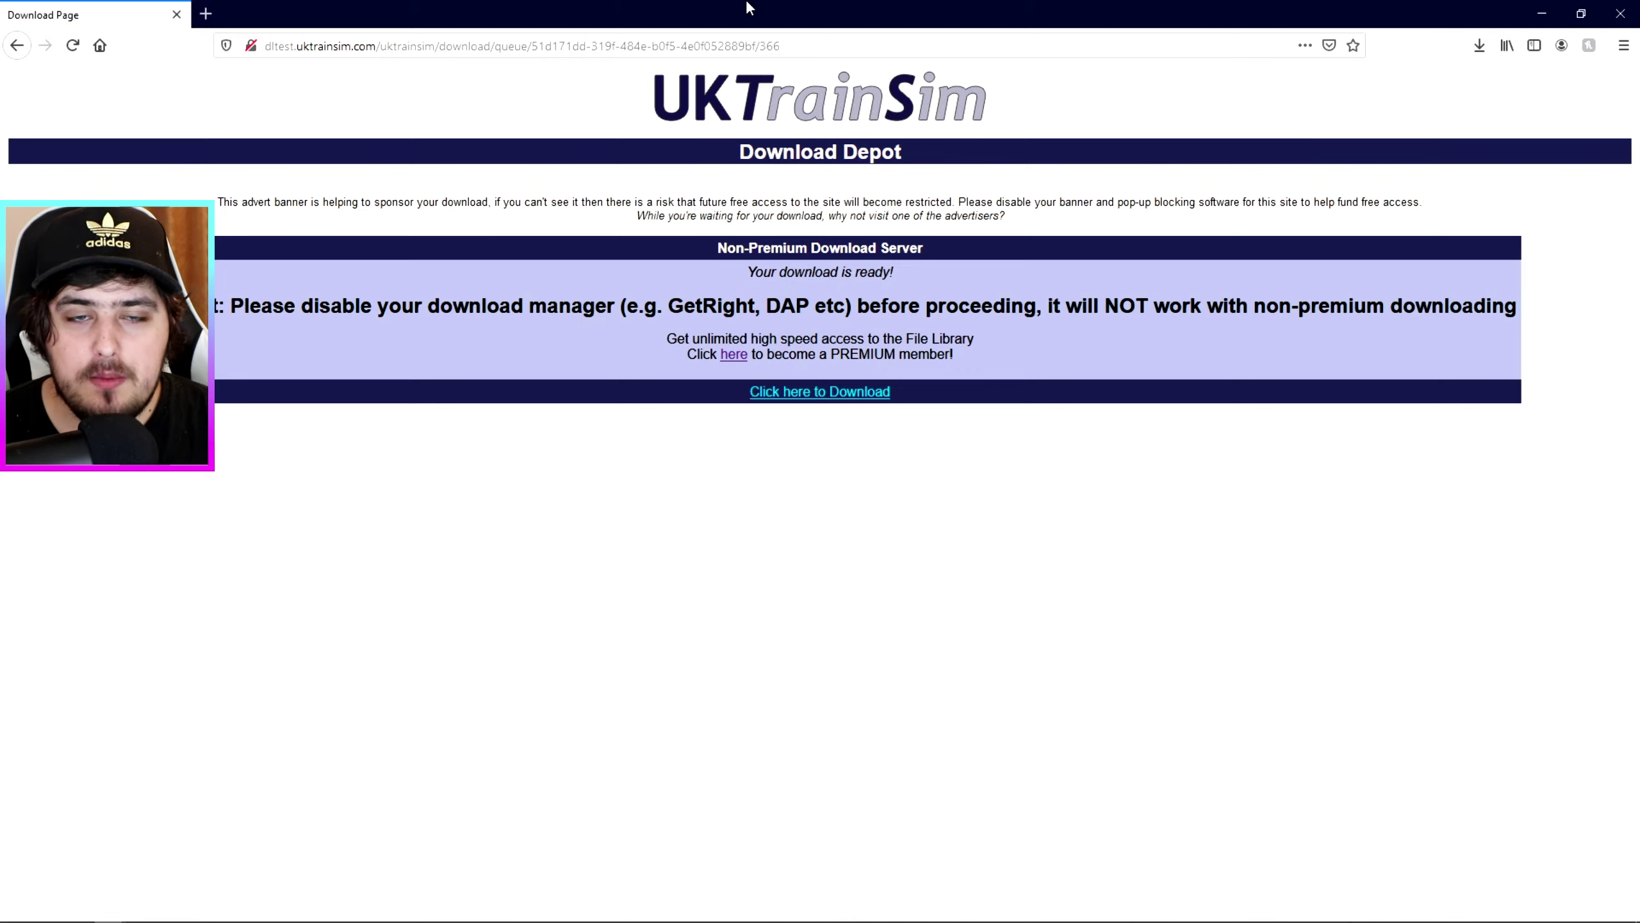
Close the browser and copy the Kuju folder from the zip's Assets onto the desktop.
{"action": "left_click", "coordinate": [1623, 11]}
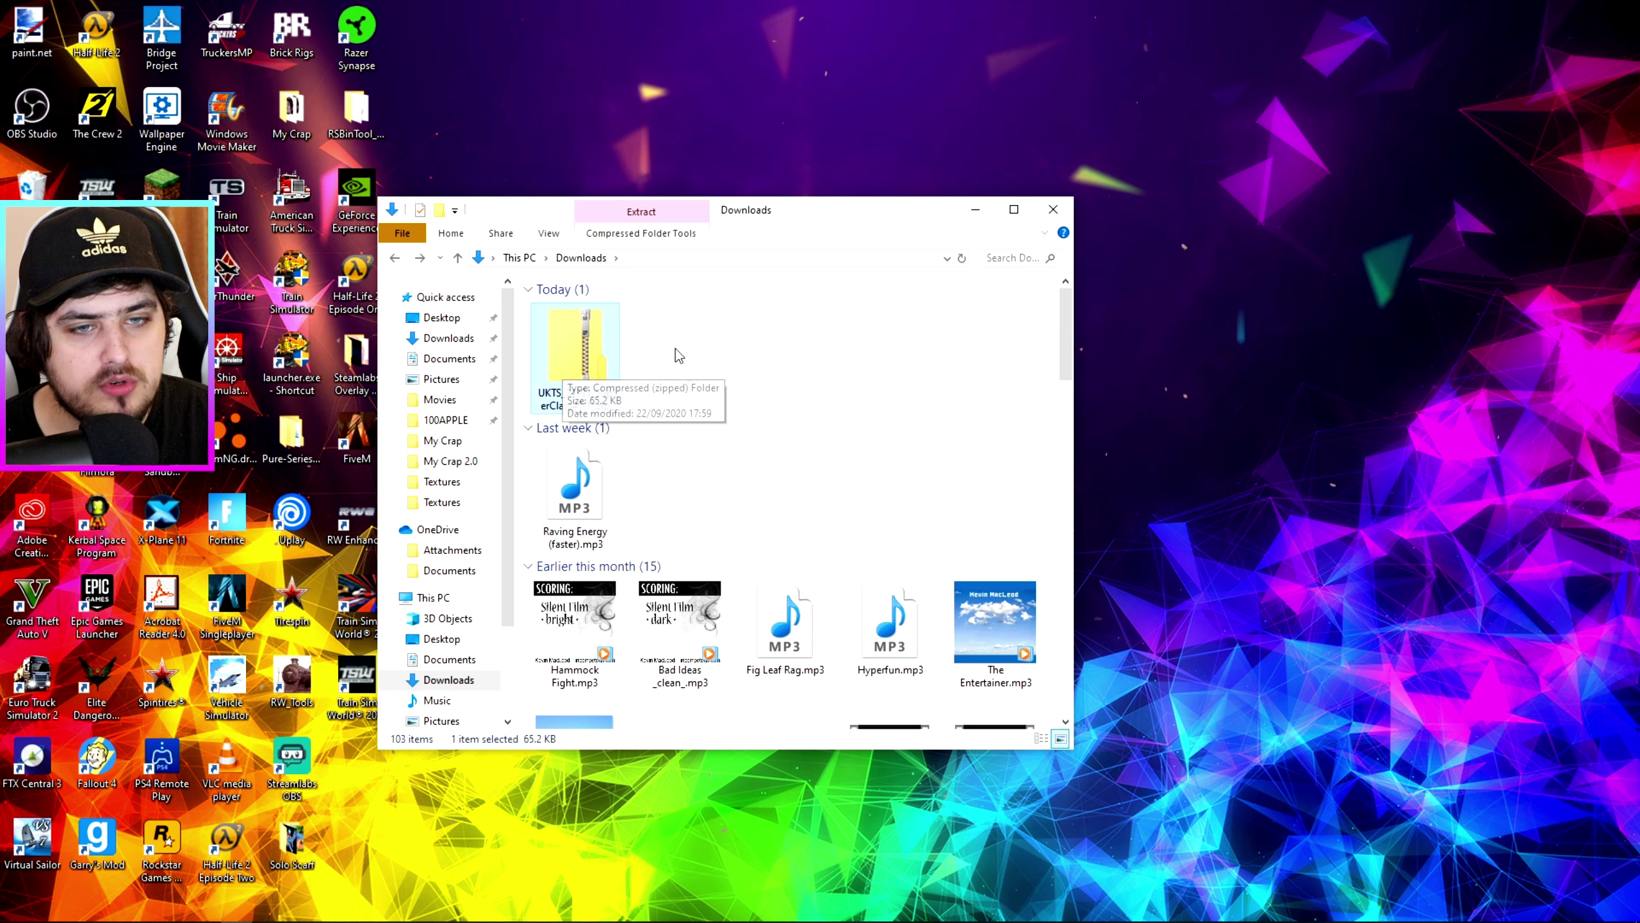
{"action": "double_click", "coordinate": [584, 378]}
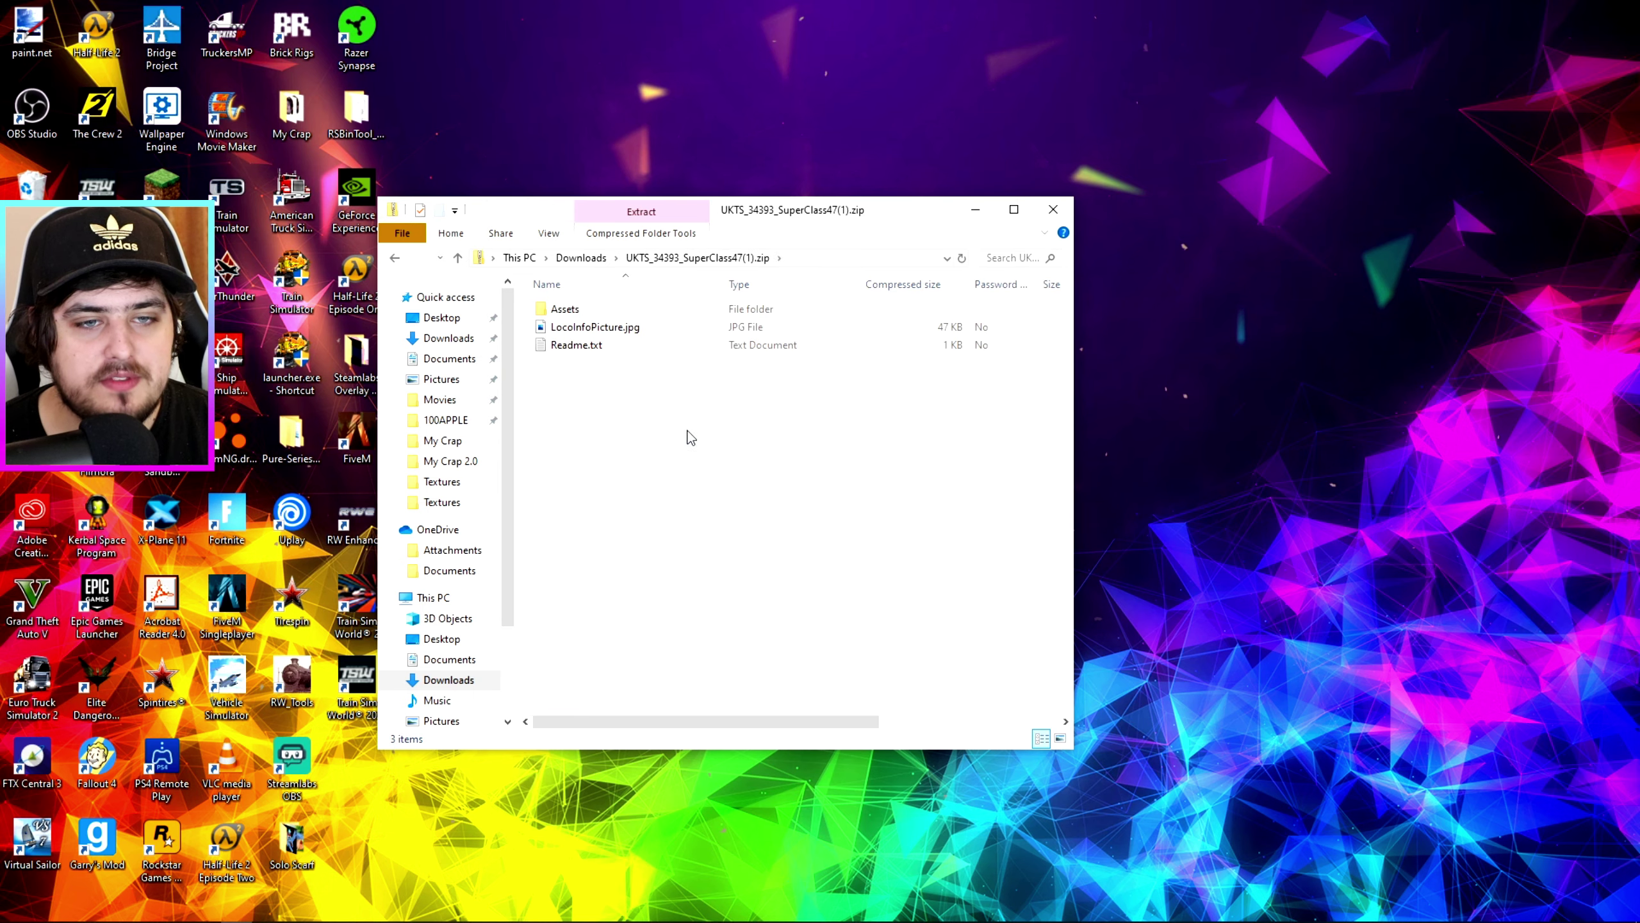
{"action": "double_click", "coordinate": [585, 313]}
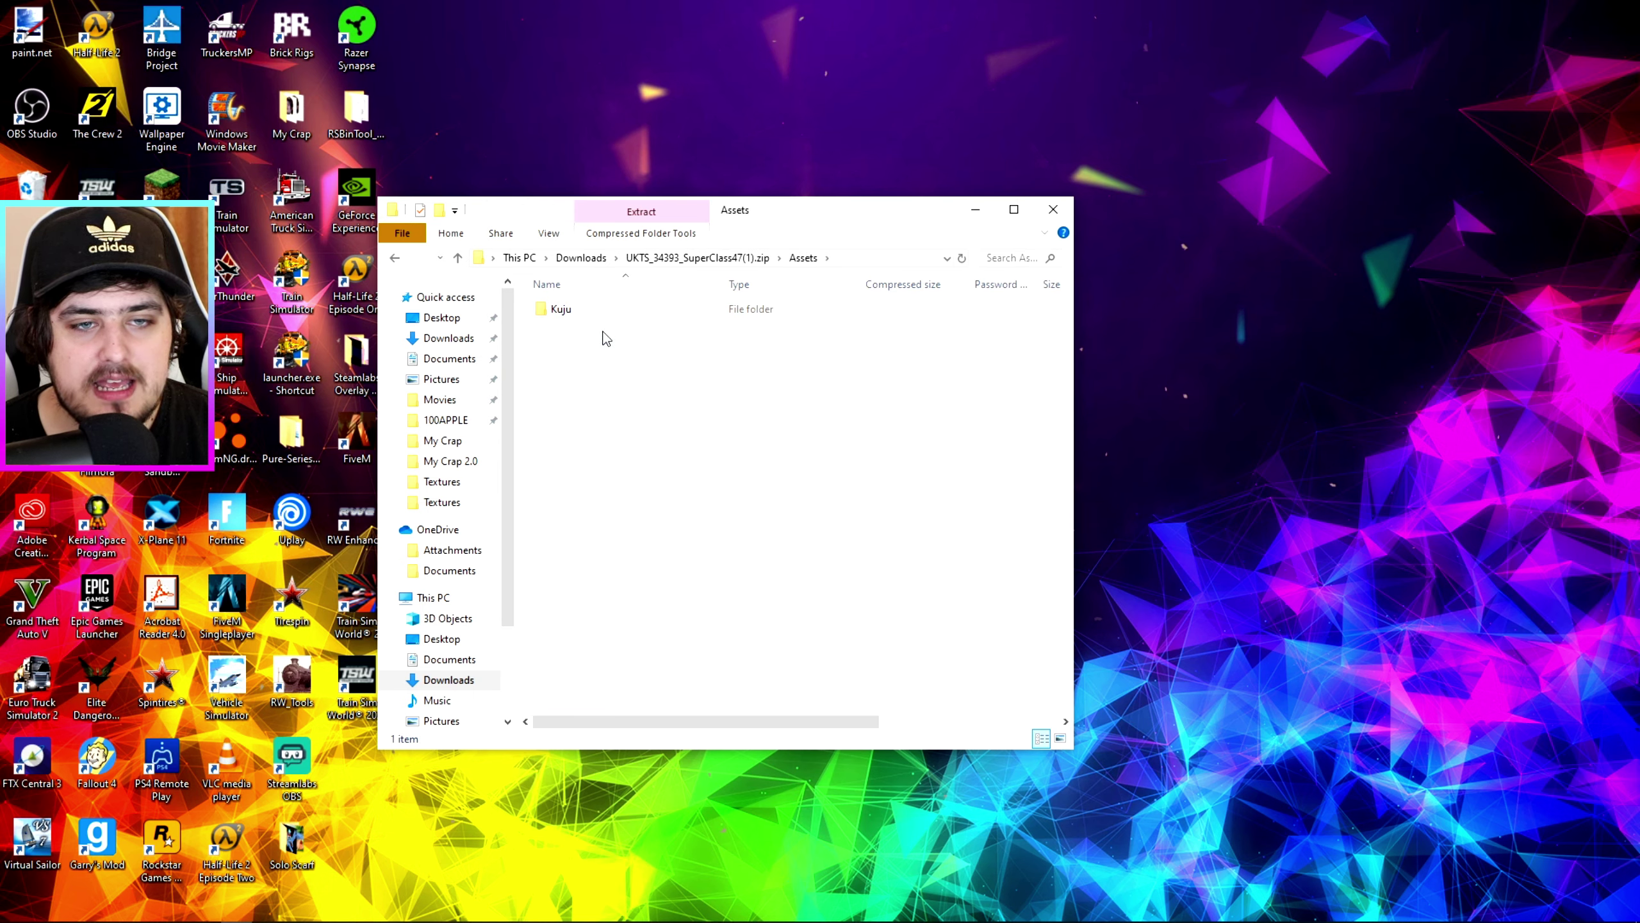
{"action": "left_click", "coordinate": [567, 320]}
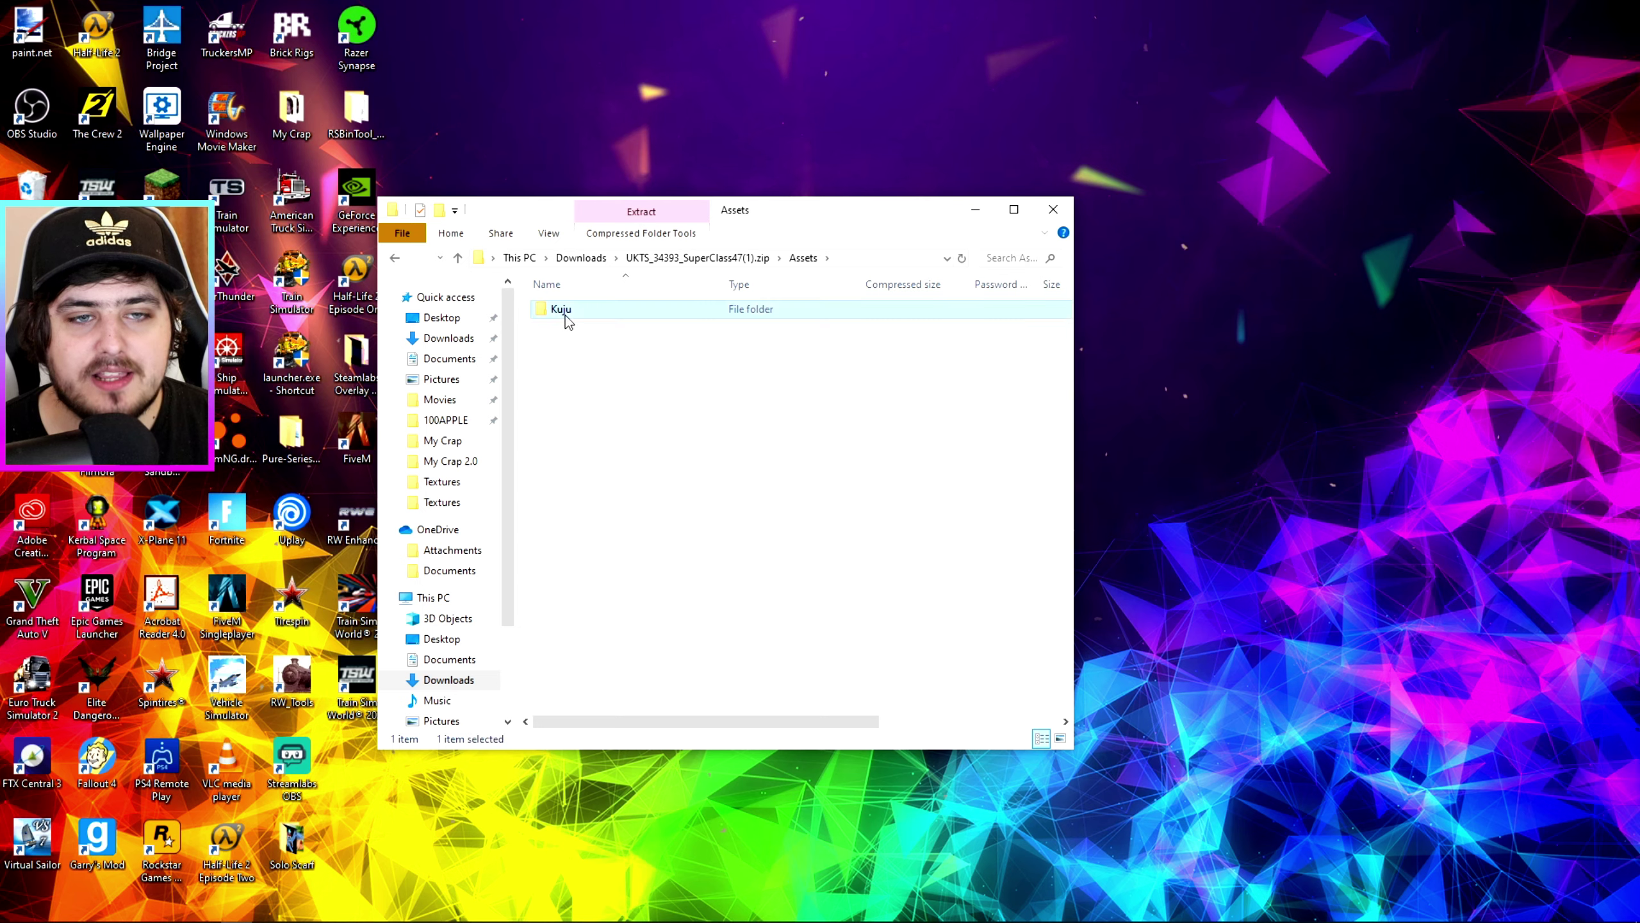
{"action": "left_click_drag", "start_coordinate": [571, 321], "coordinate": [1250, 253]}
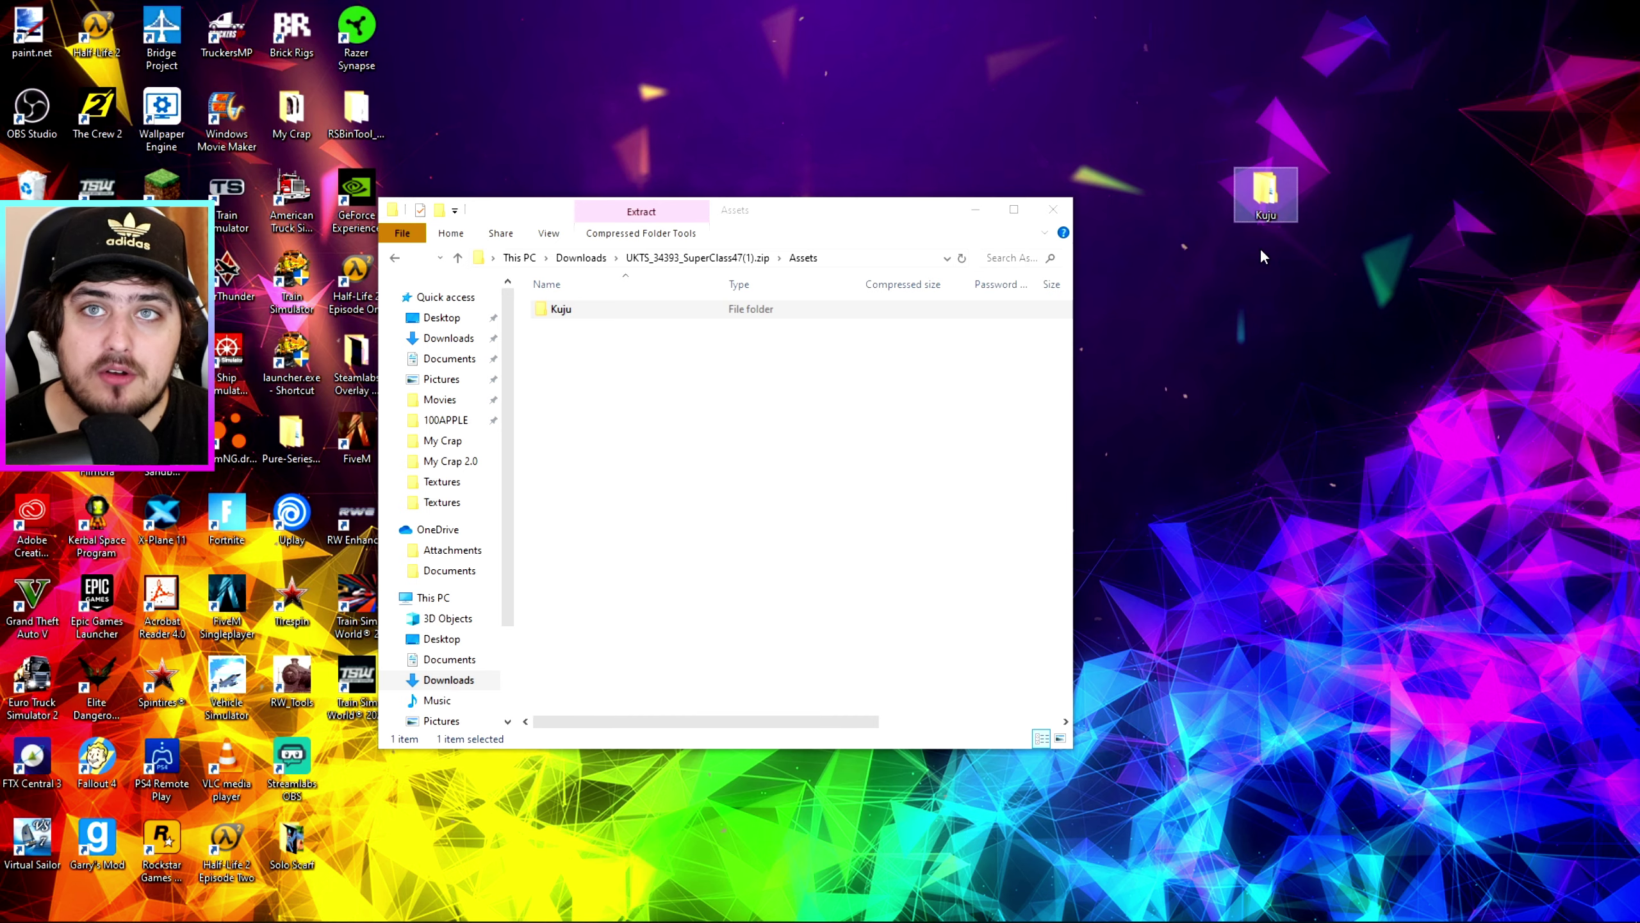
Browse to F:\SteamLibrary\steamapps\common\RailWorks\Assets in a new File Explorer window.
{"action": "left_click", "coordinate": [1053, 209]}
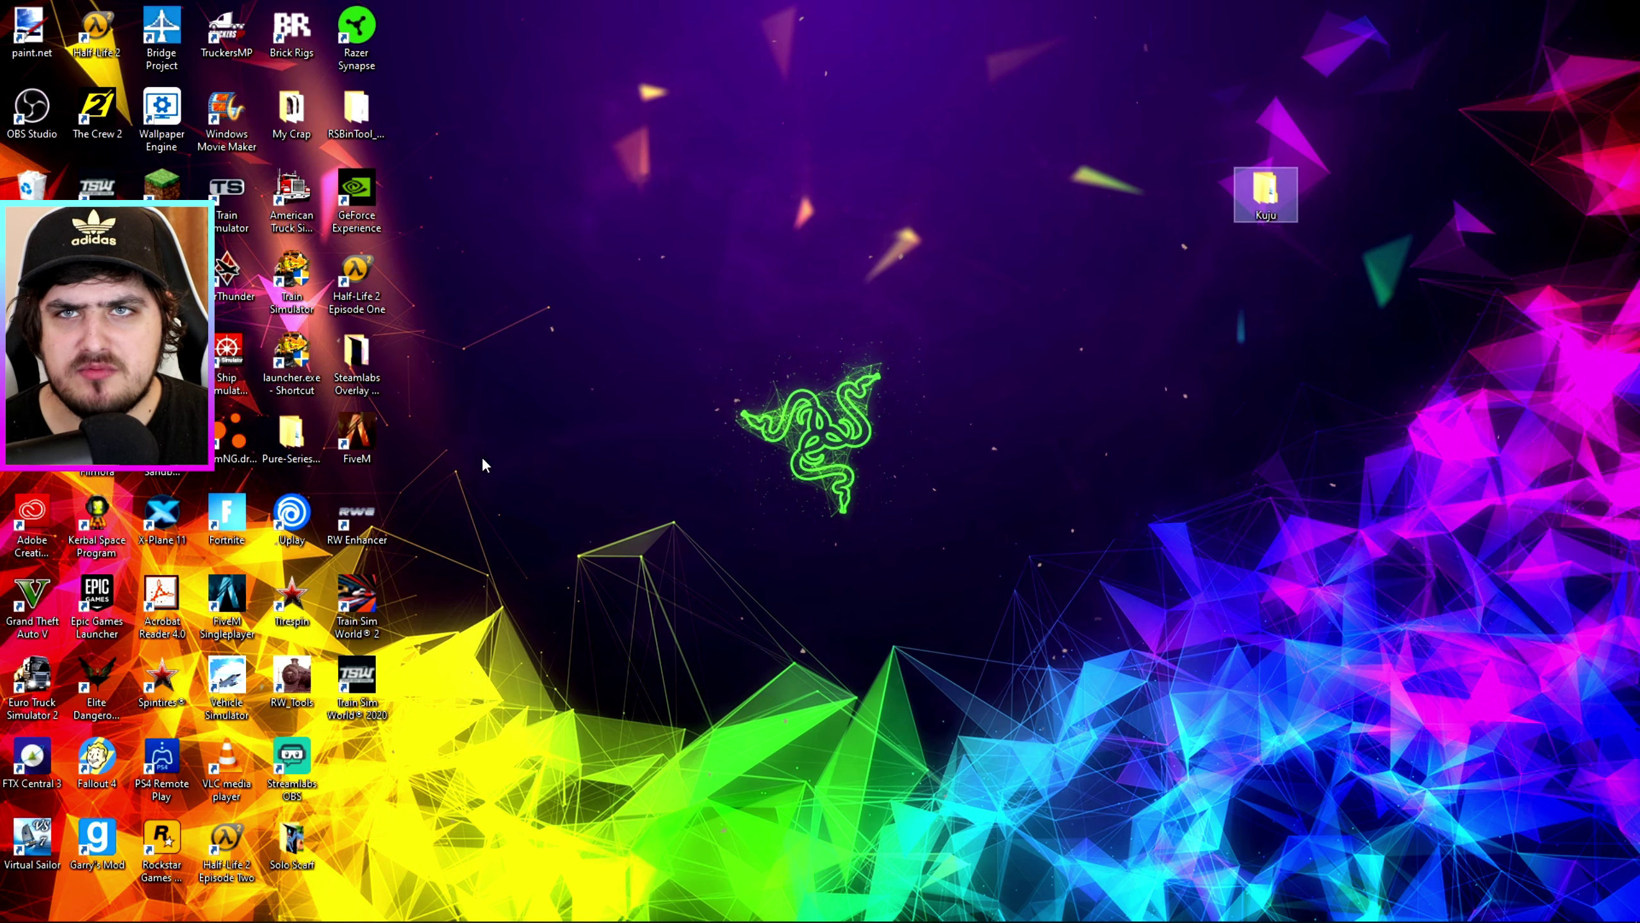
{"action": "key", "text": "super+e"}
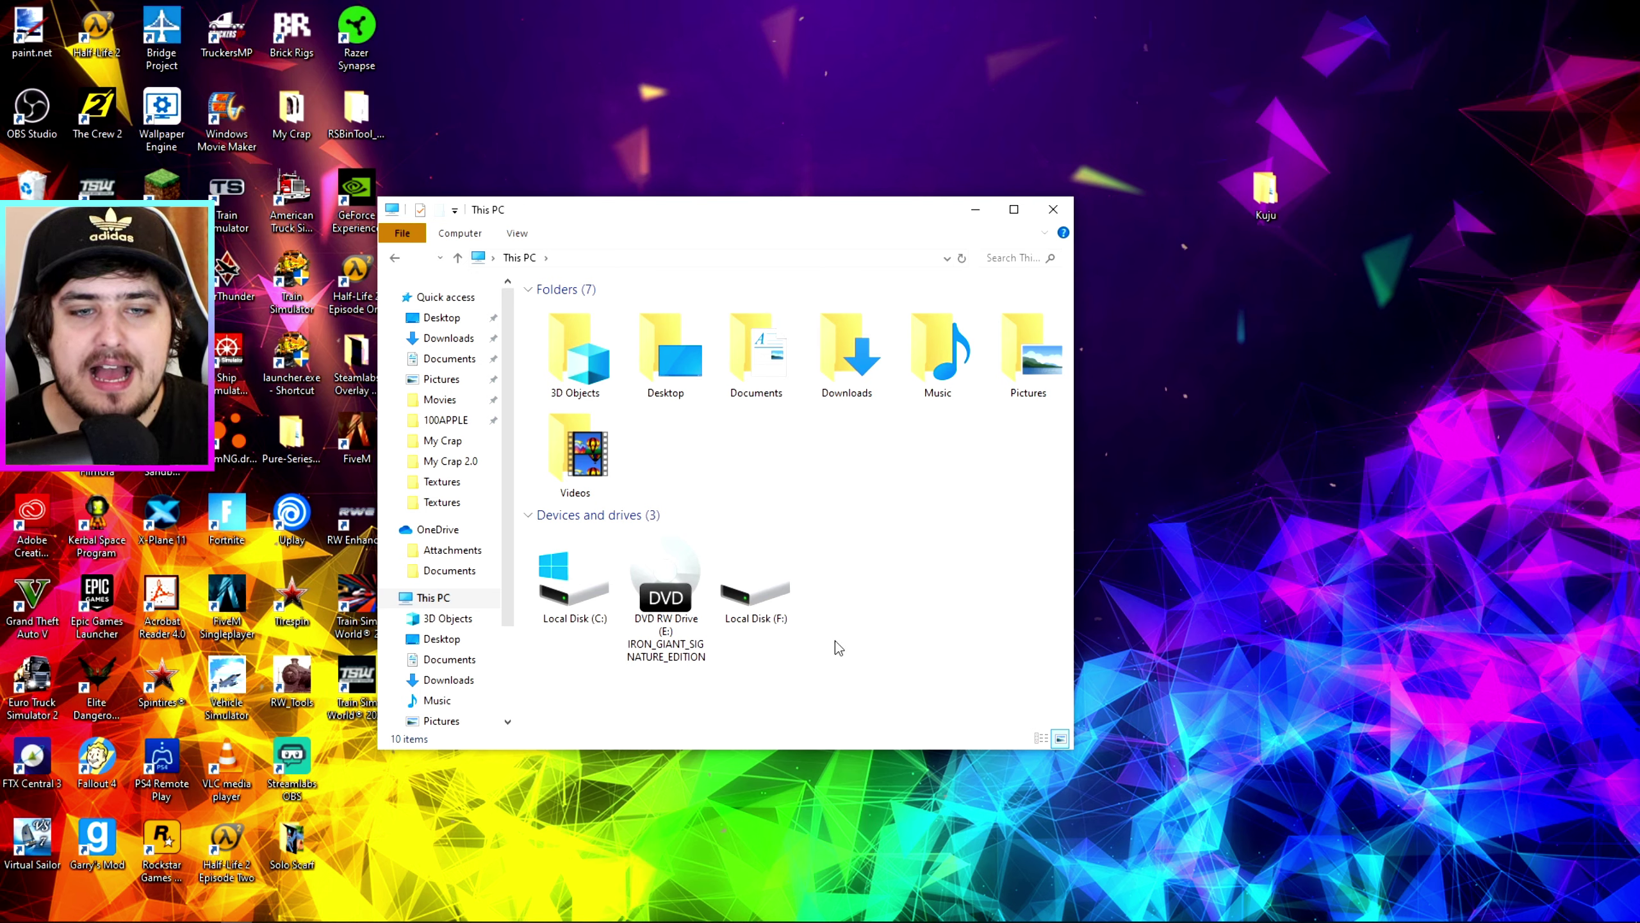
{"action": "double_click", "coordinate": [783, 621]}
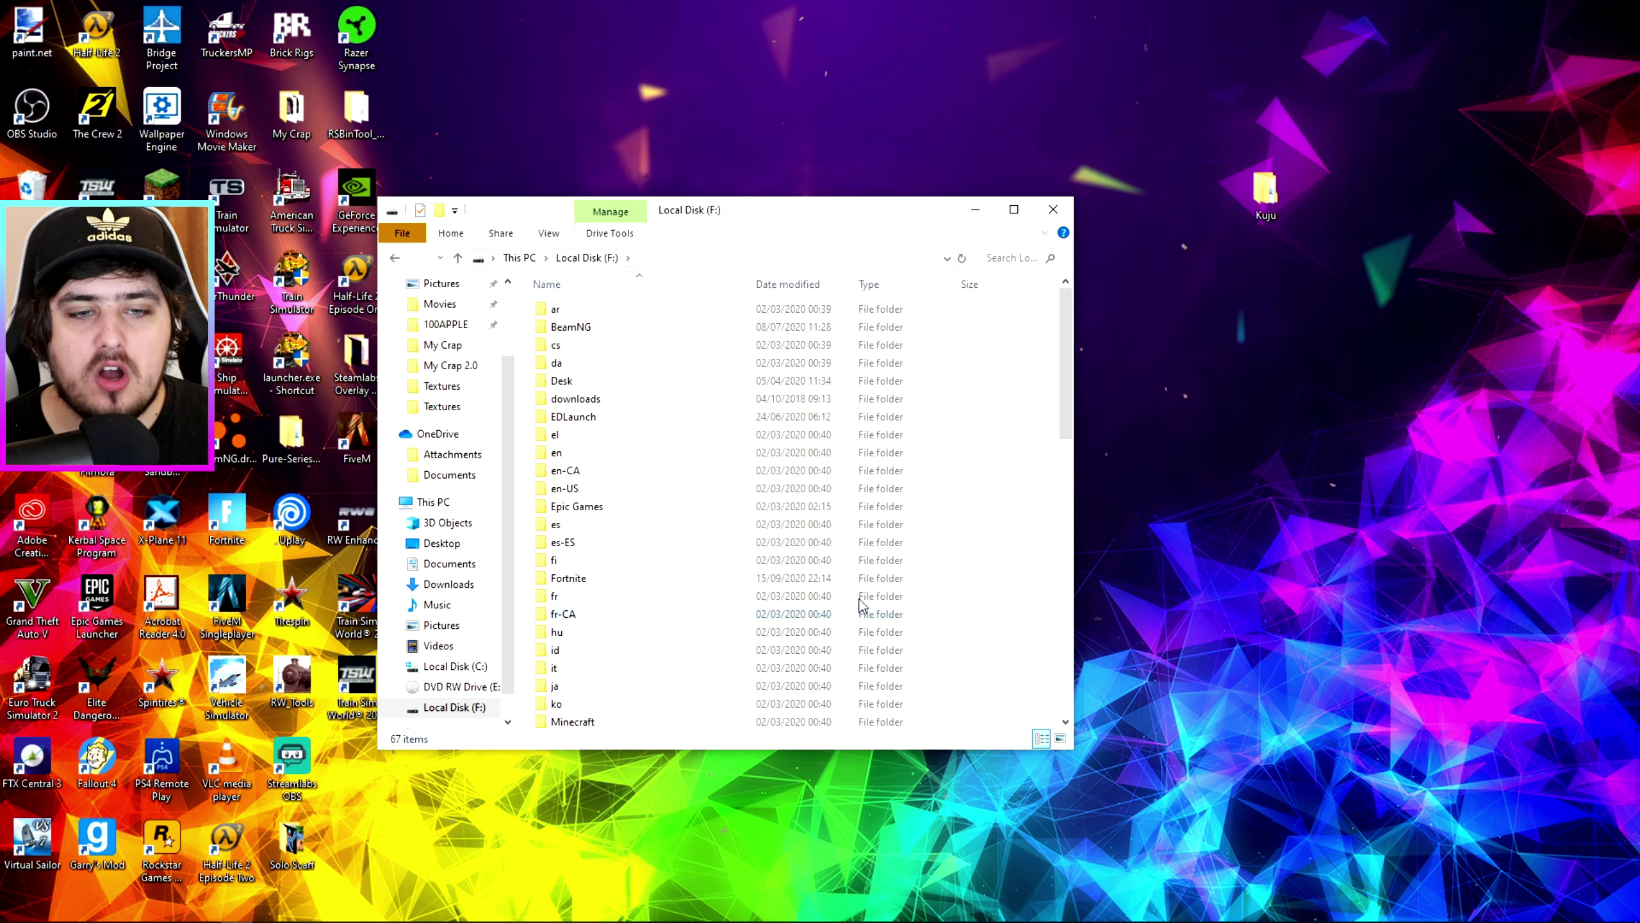
{"action": "scroll", "coordinate": [746, 478], "scroll_direction": "down", "scroll_amount": 5}
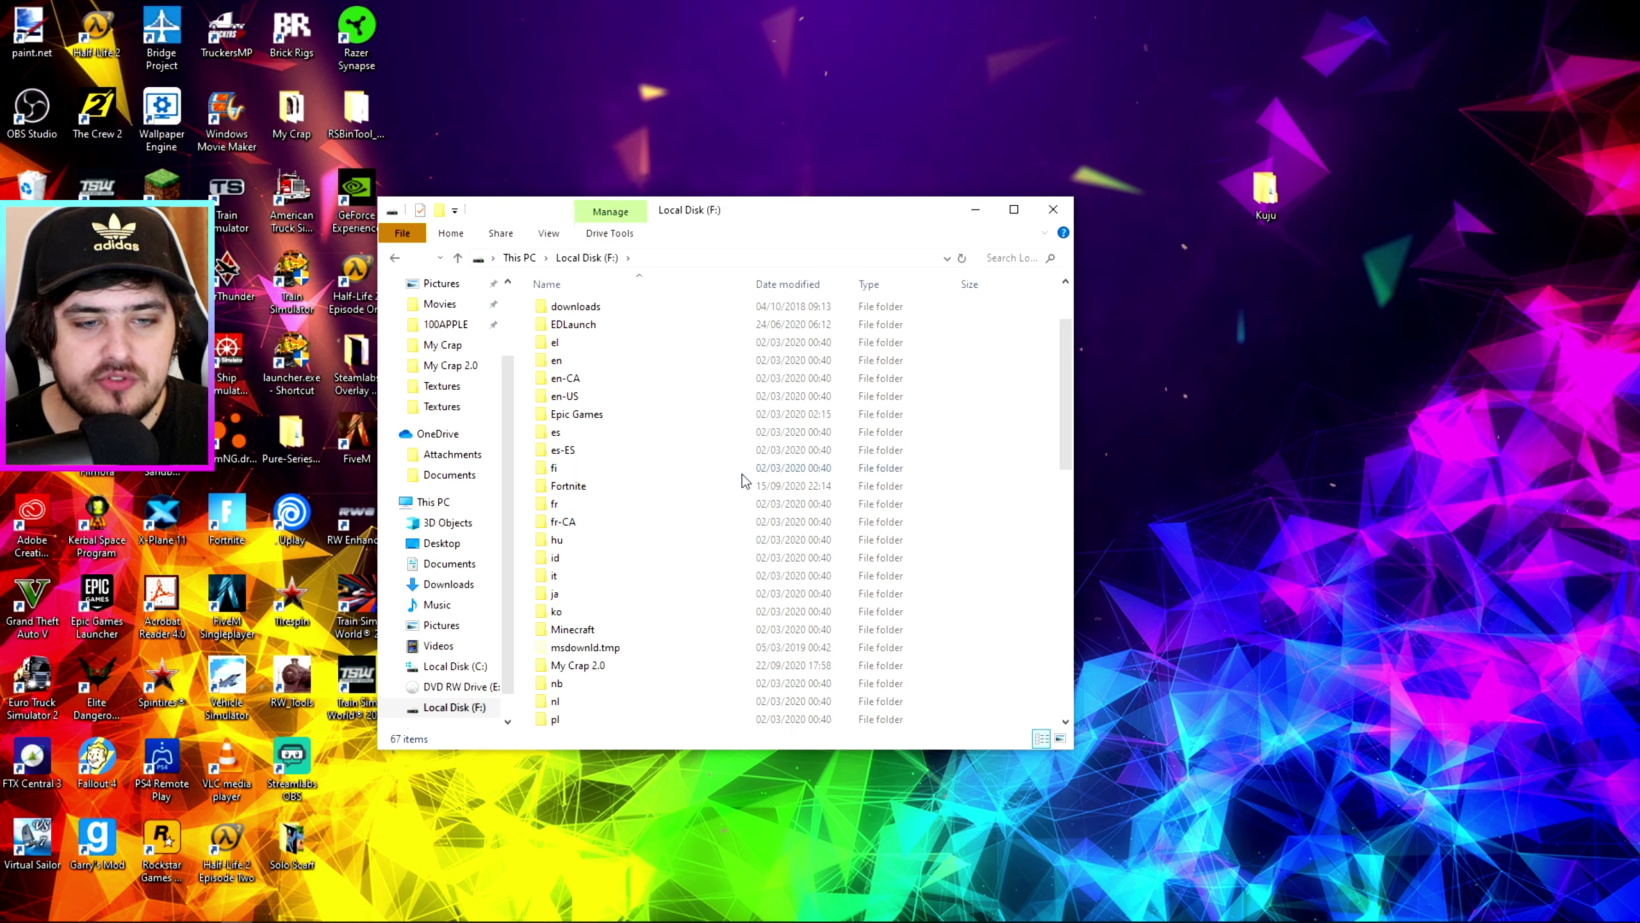
{"action": "scroll", "coordinate": [743, 483], "scroll_direction": "down", "scroll_amount": 2}
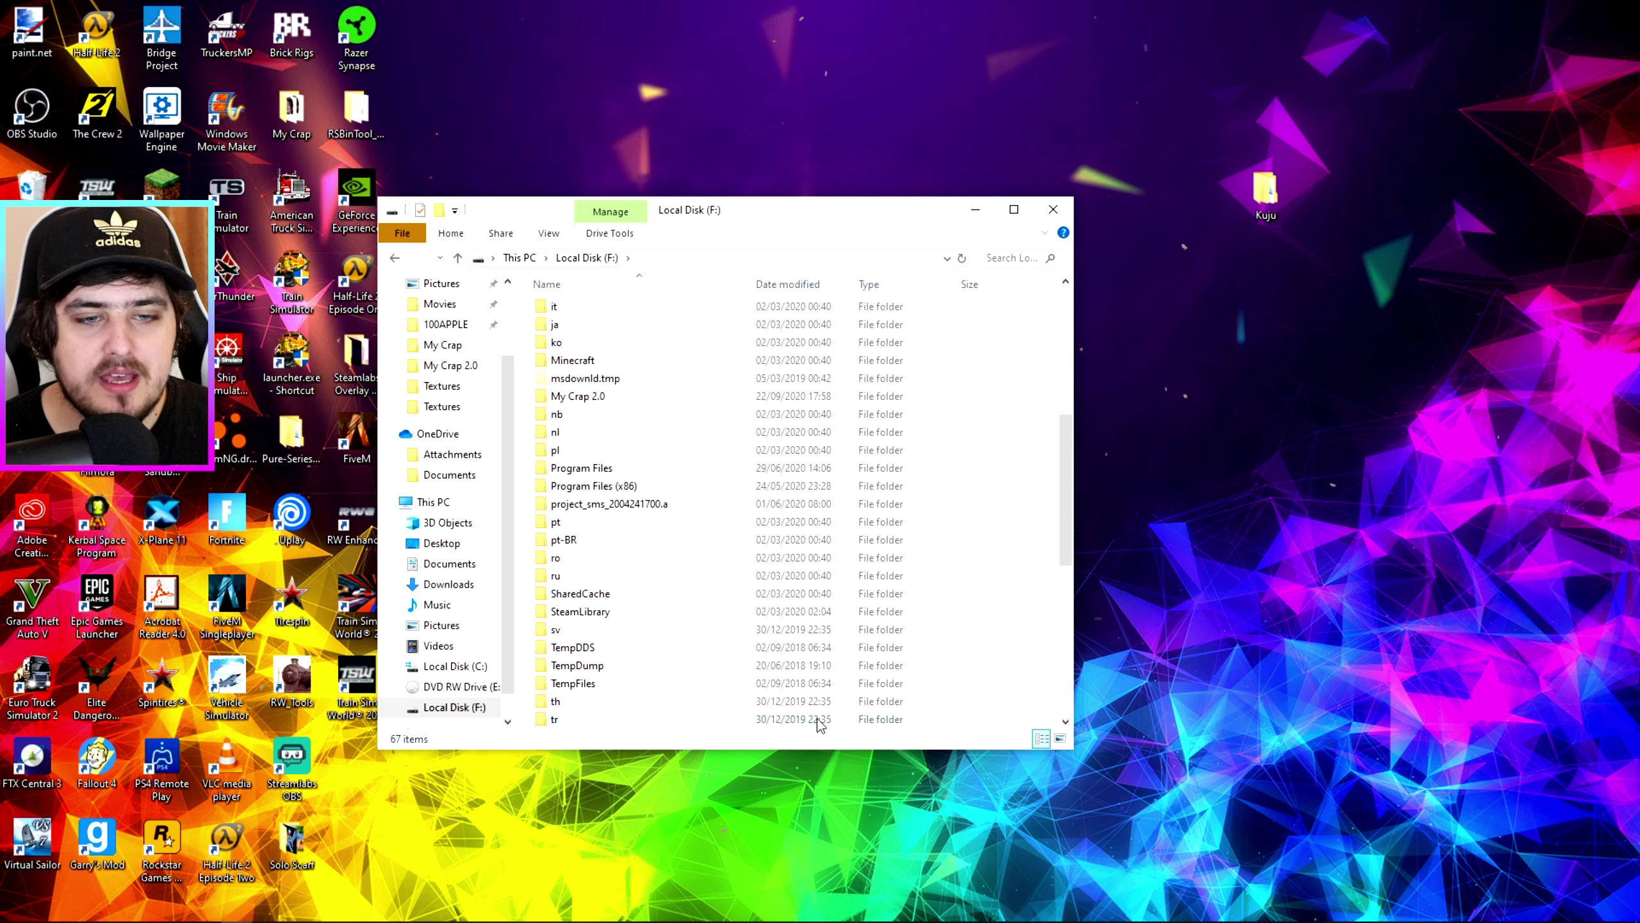
{"action": "double_click", "coordinate": [580, 611]}
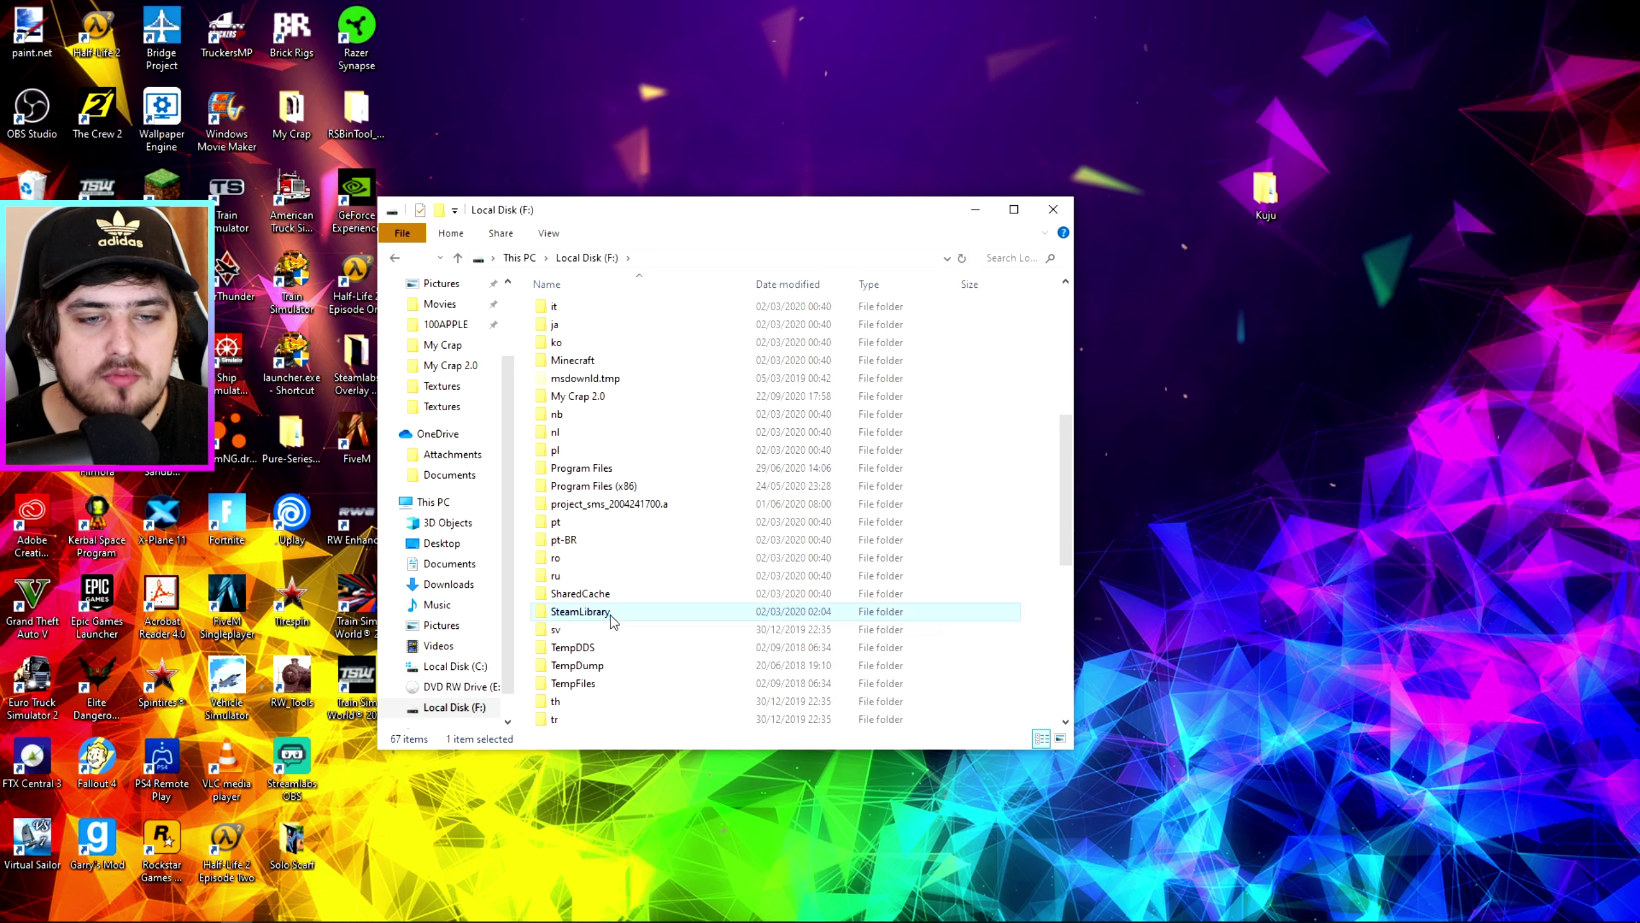
{"action": "double_click", "coordinate": [610, 313]}
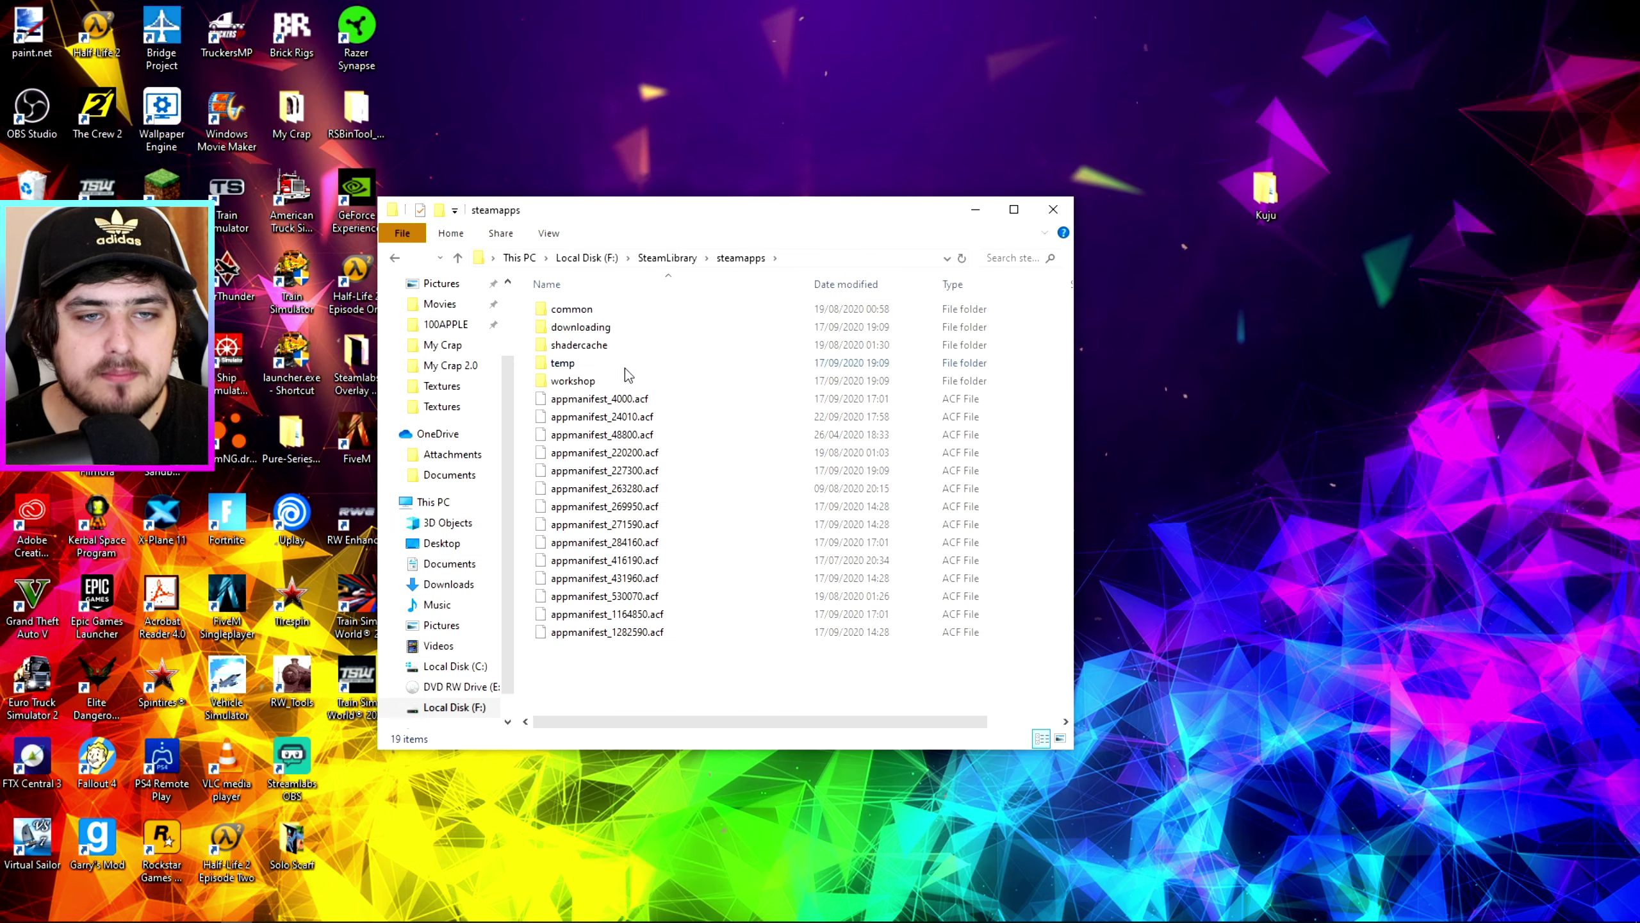
{"action": "double_click", "coordinate": [604, 310]}
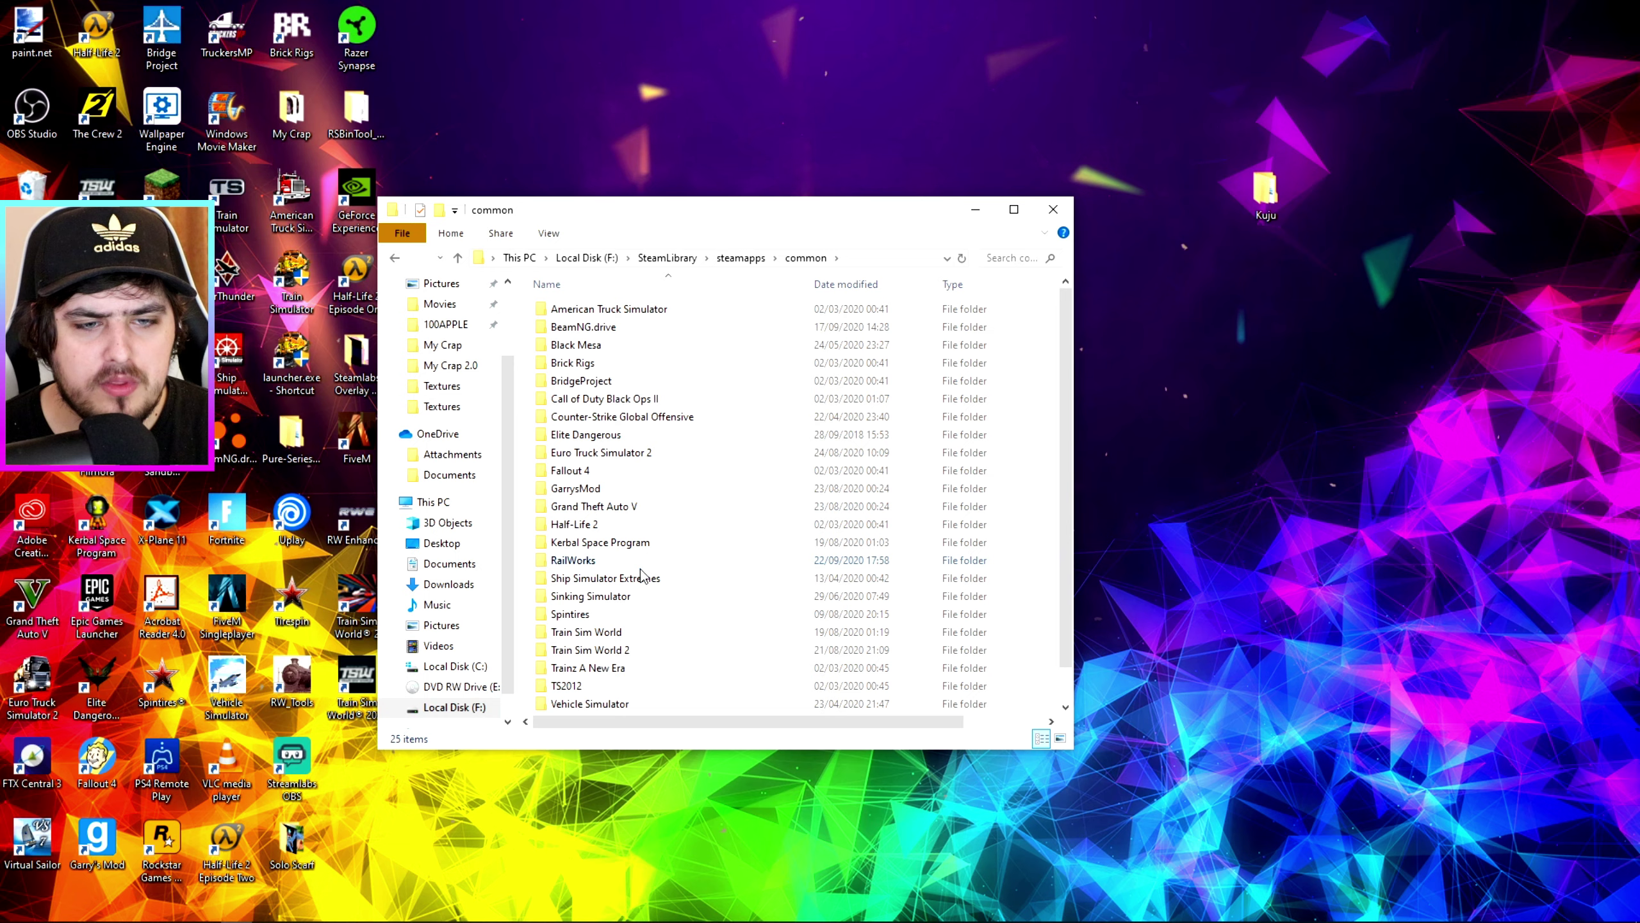
{"action": "double_click", "coordinate": [573, 560]}
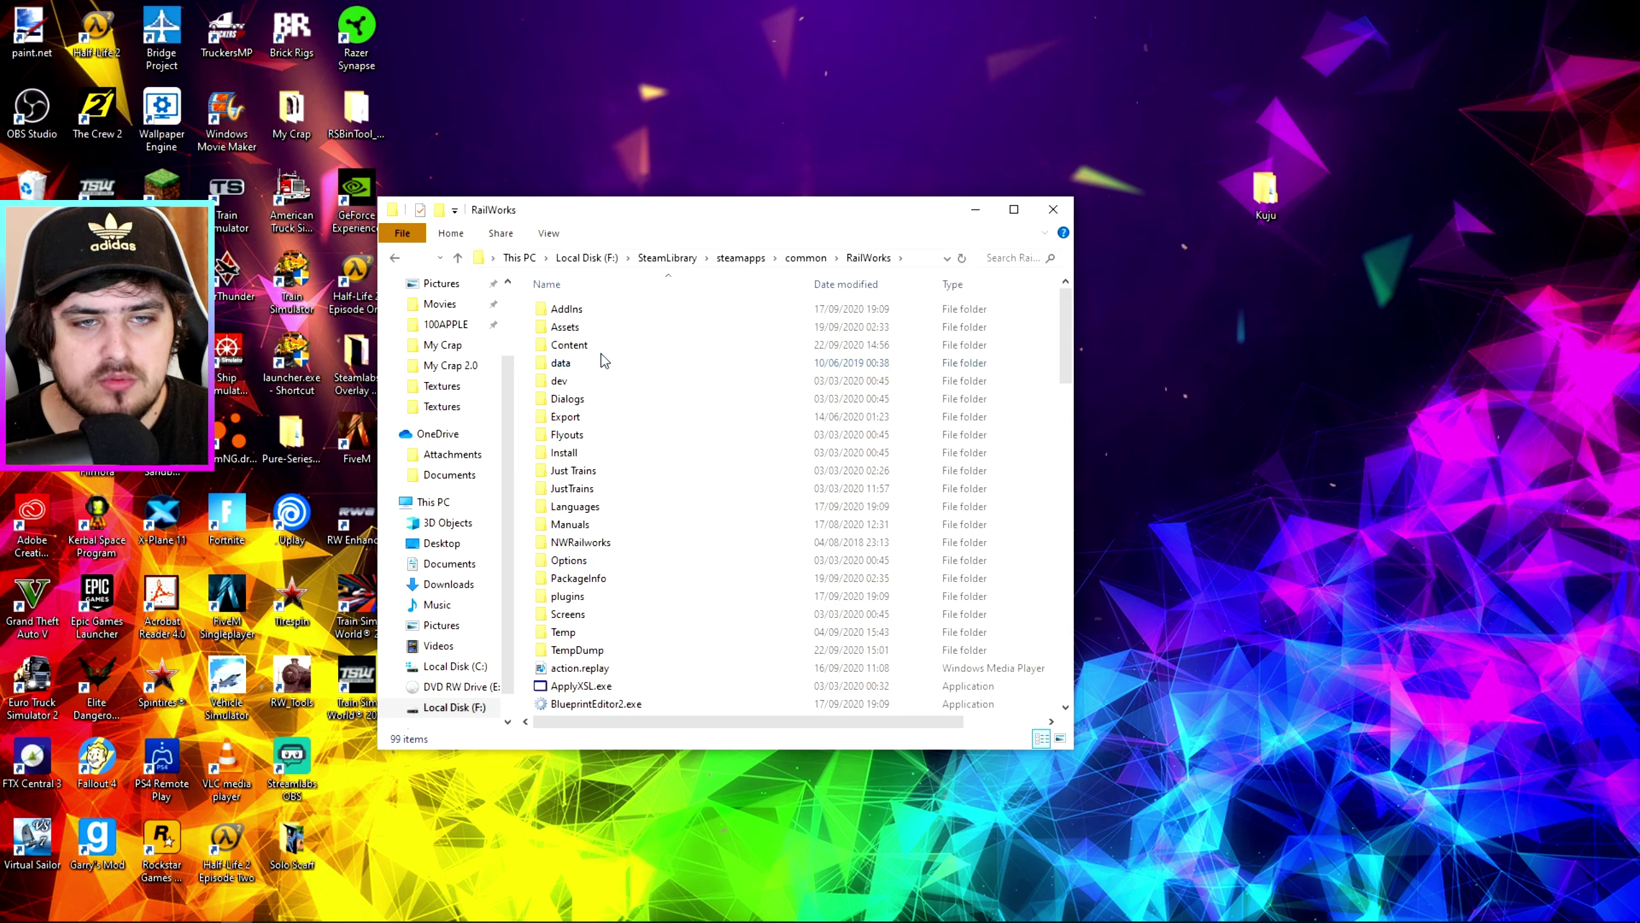
{"action": "double_click", "coordinate": [595, 330]}
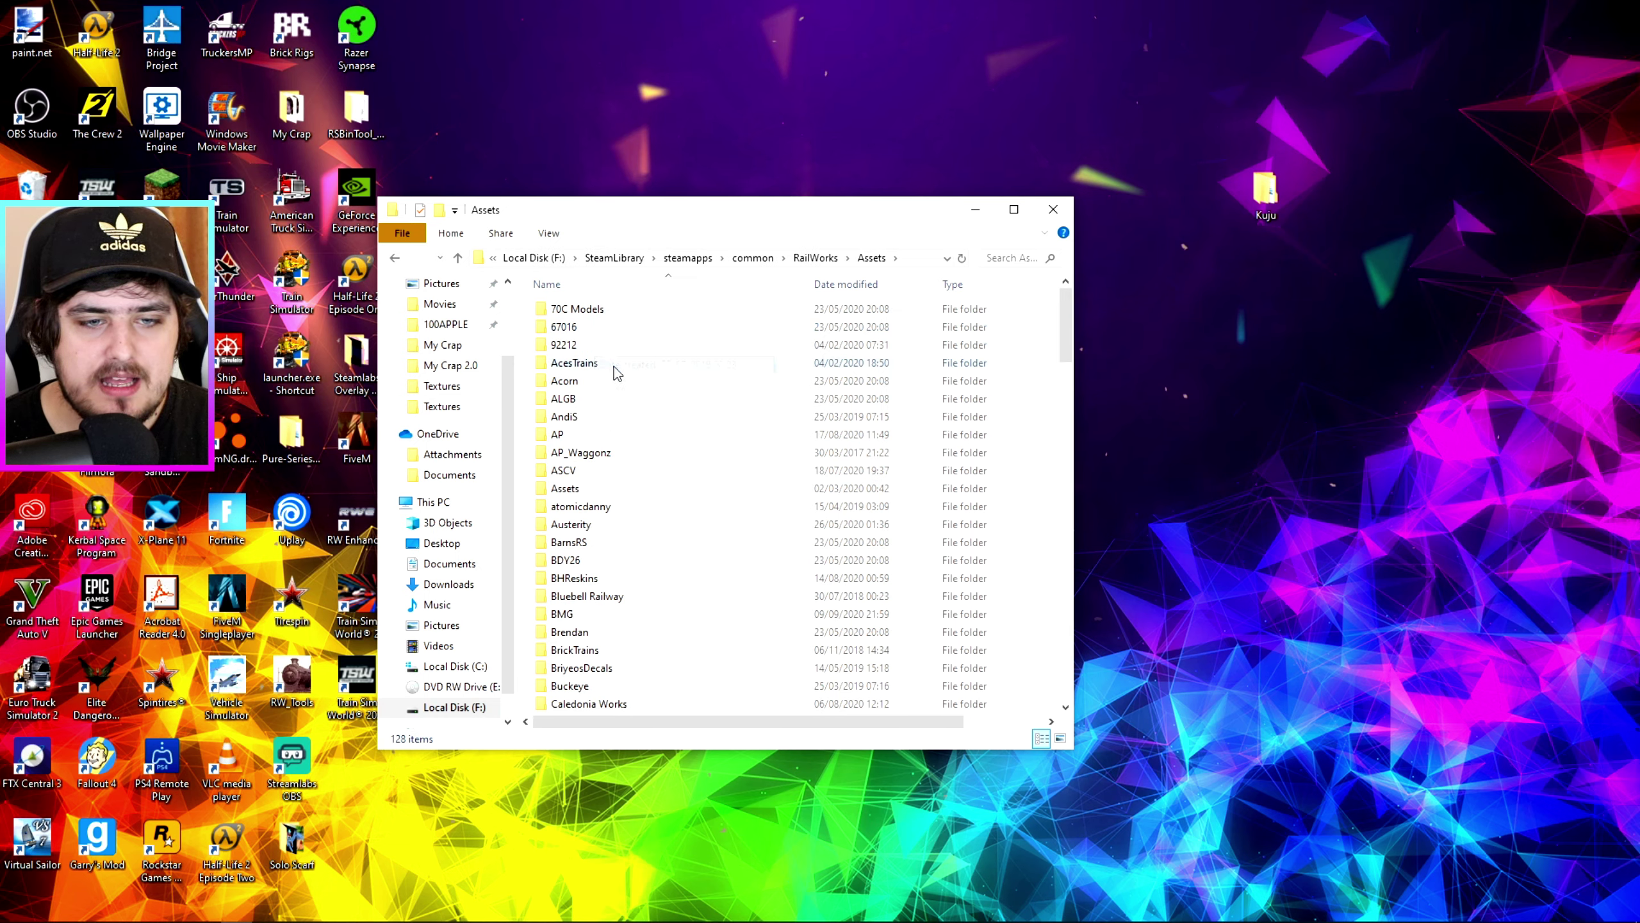
{"action": "left_click_drag", "start_coordinate": [1266, 207], "coordinate": [1140, 546]}
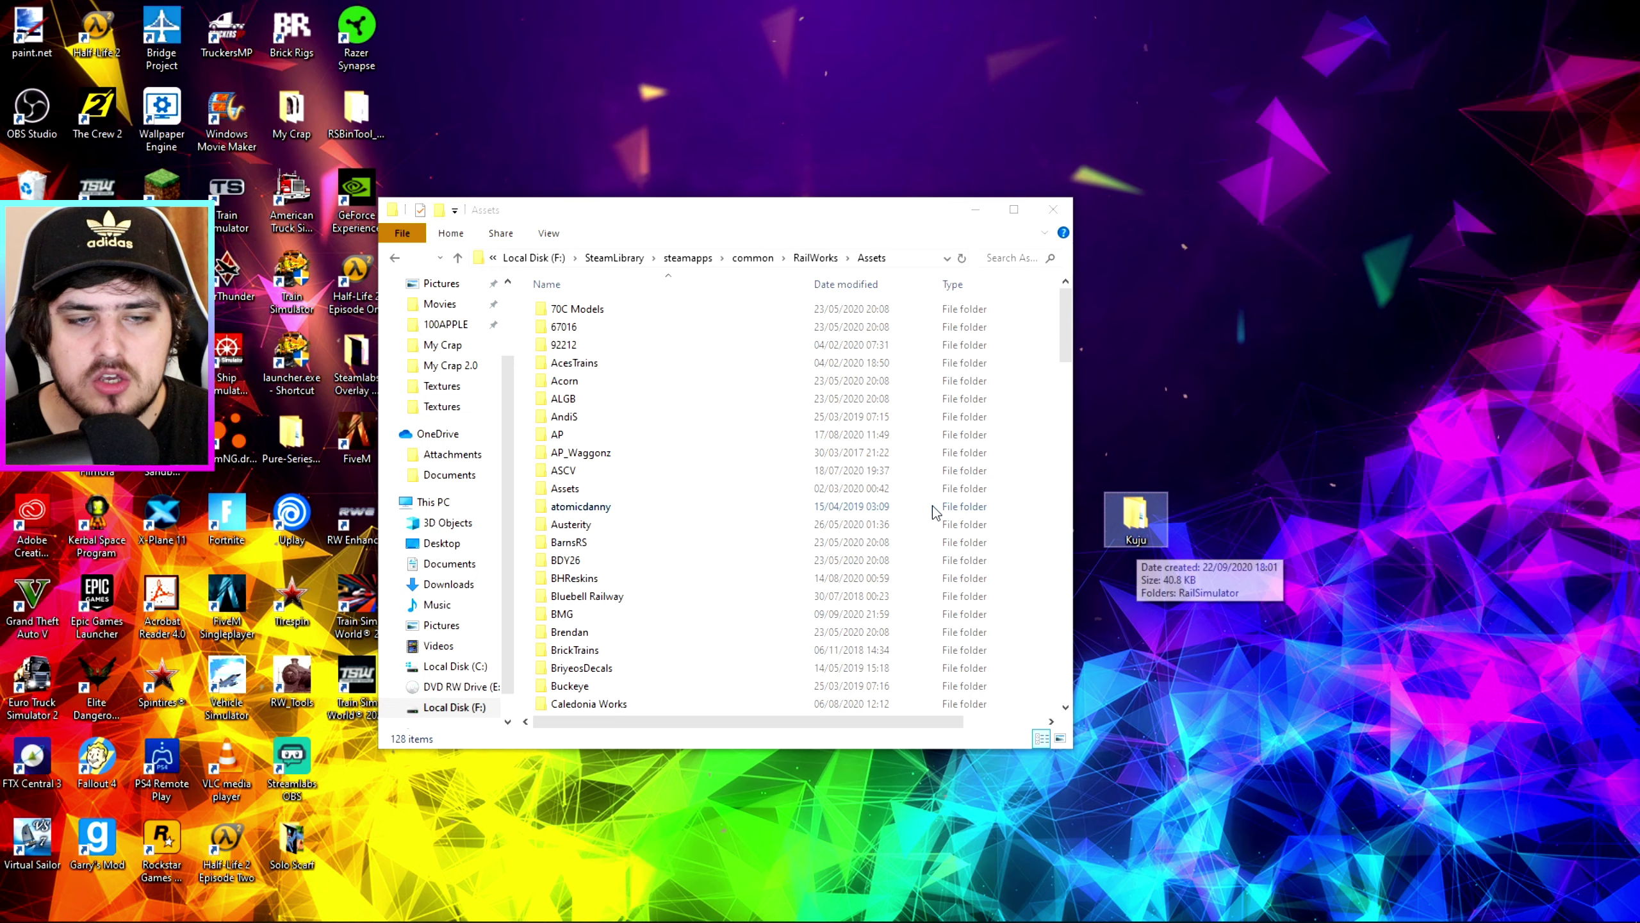
{"action": "scroll", "coordinate": [923, 509], "scroll_direction": "down", "scroll_amount": 9}
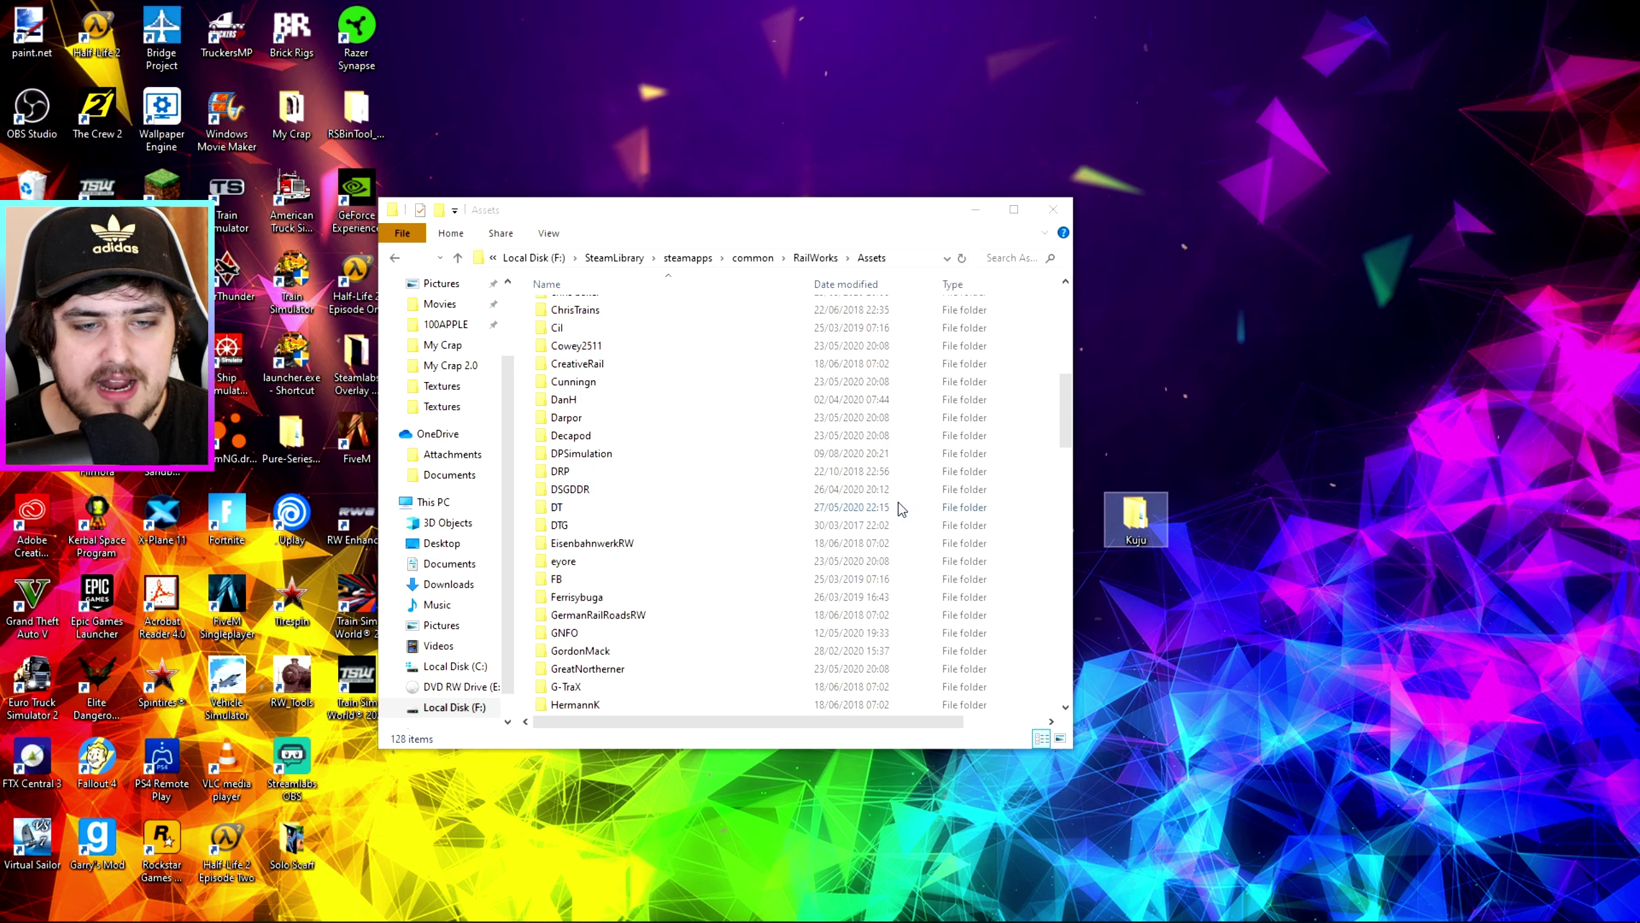
{"action": "scroll", "coordinate": [902, 510], "scroll_direction": "down", "scroll_amount": 4}
{"action": "scroll", "coordinate": [683, 452], "scroll_direction": "down", "scroll_amount": 15}
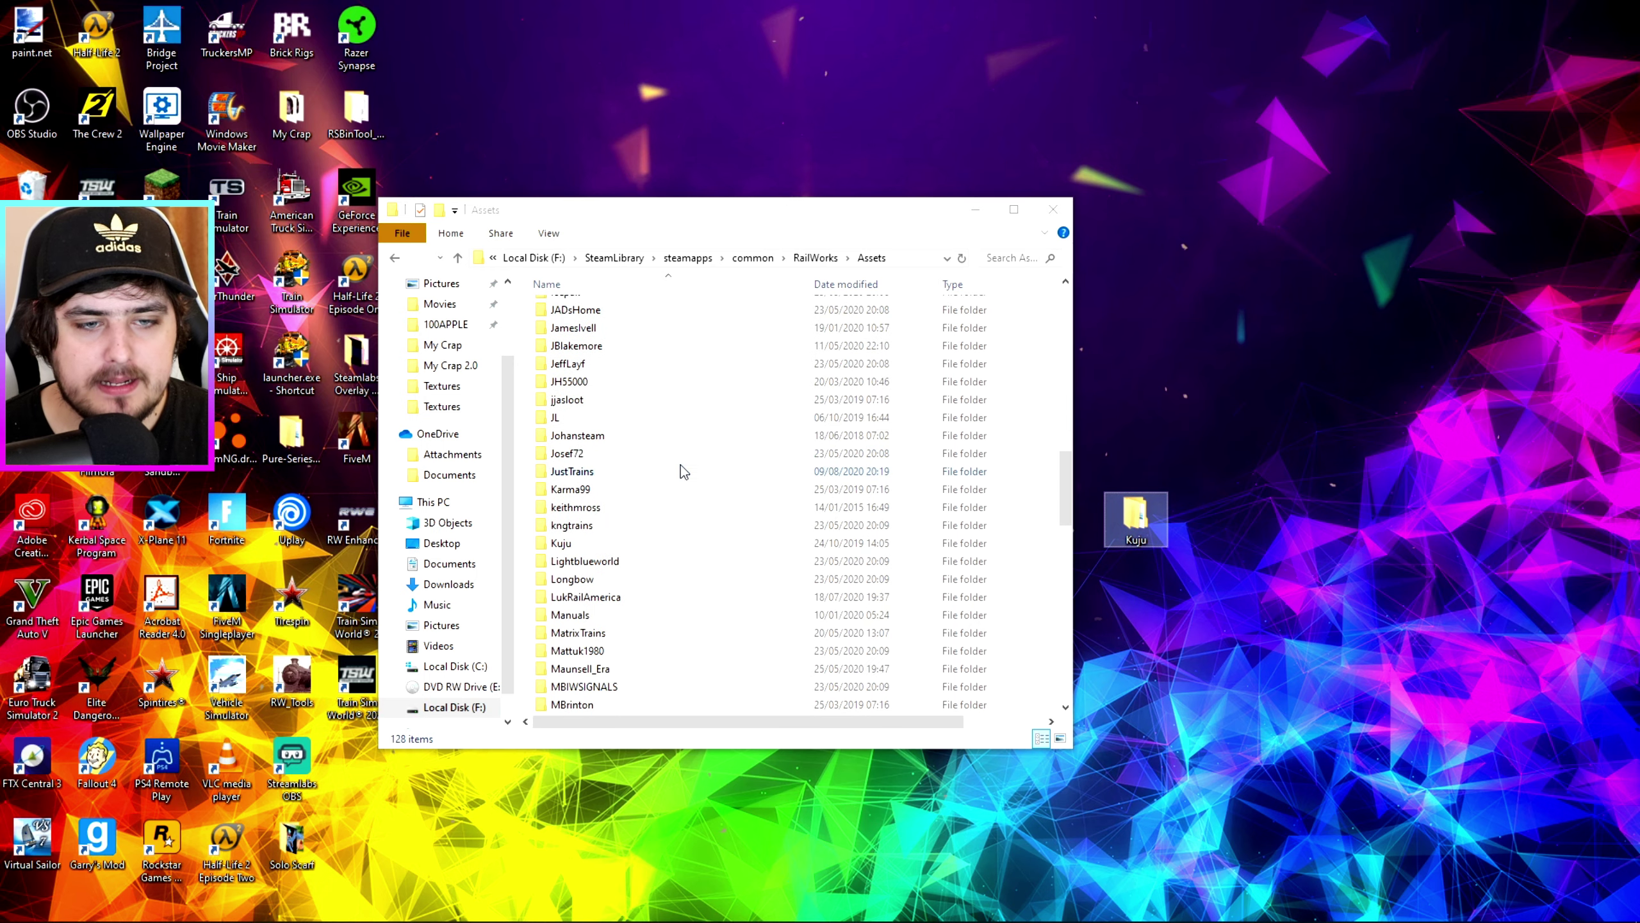
{"action": "scroll", "coordinate": [668, 533], "scroll_direction": "down", "scroll_amount": 4}
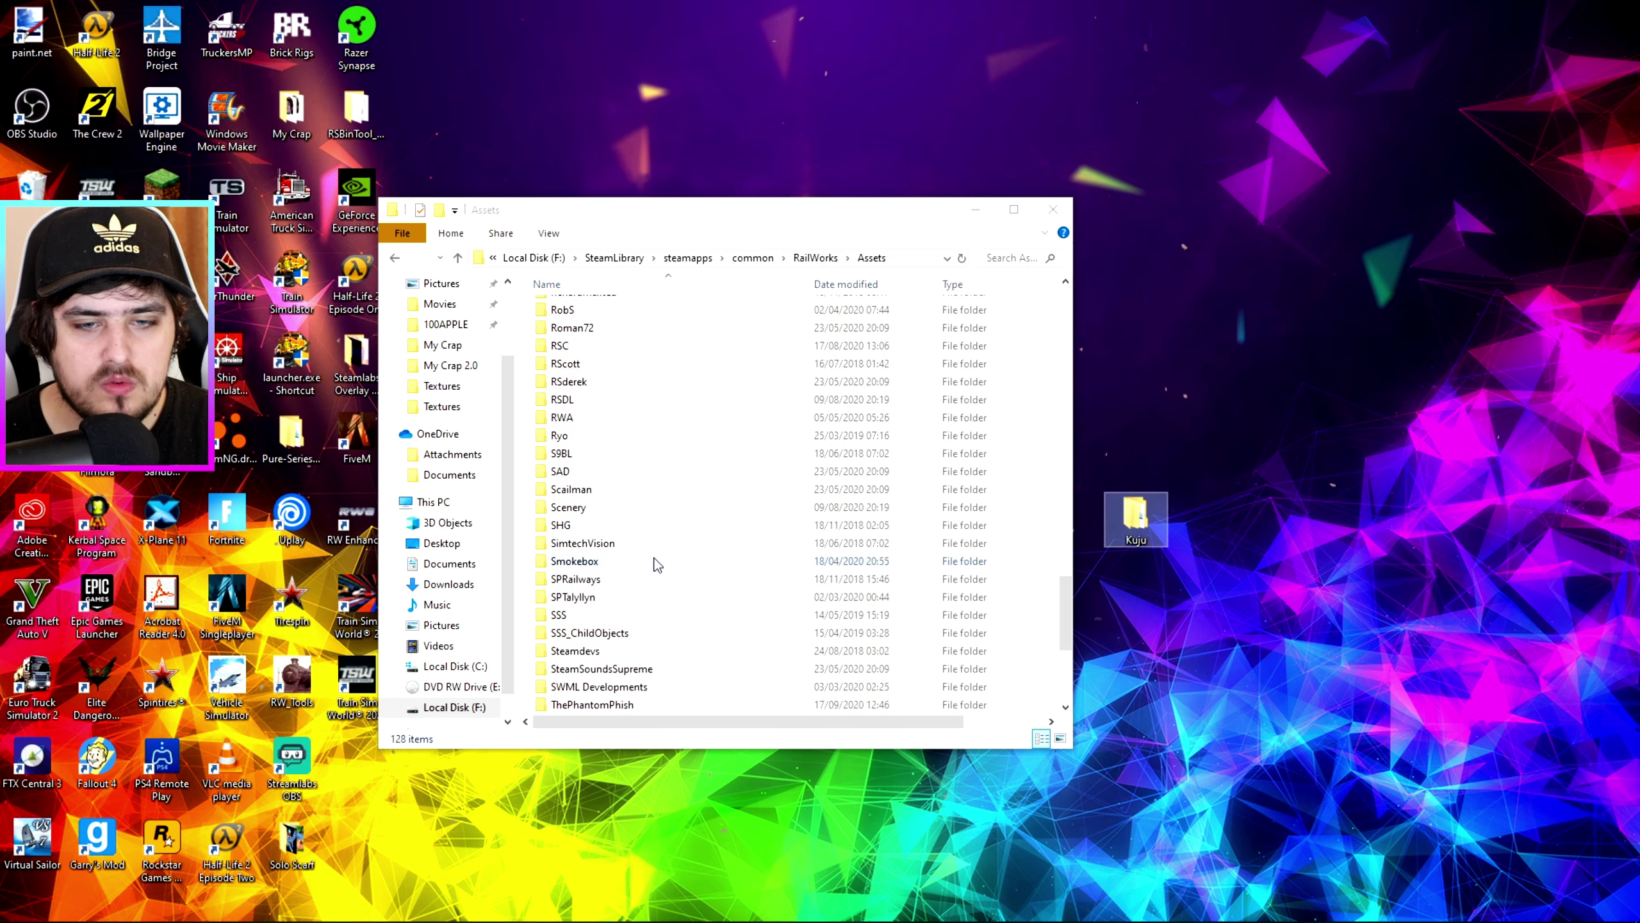
{"action": "scroll", "coordinate": [643, 558], "scroll_direction": "down", "scroll_amount": 4}
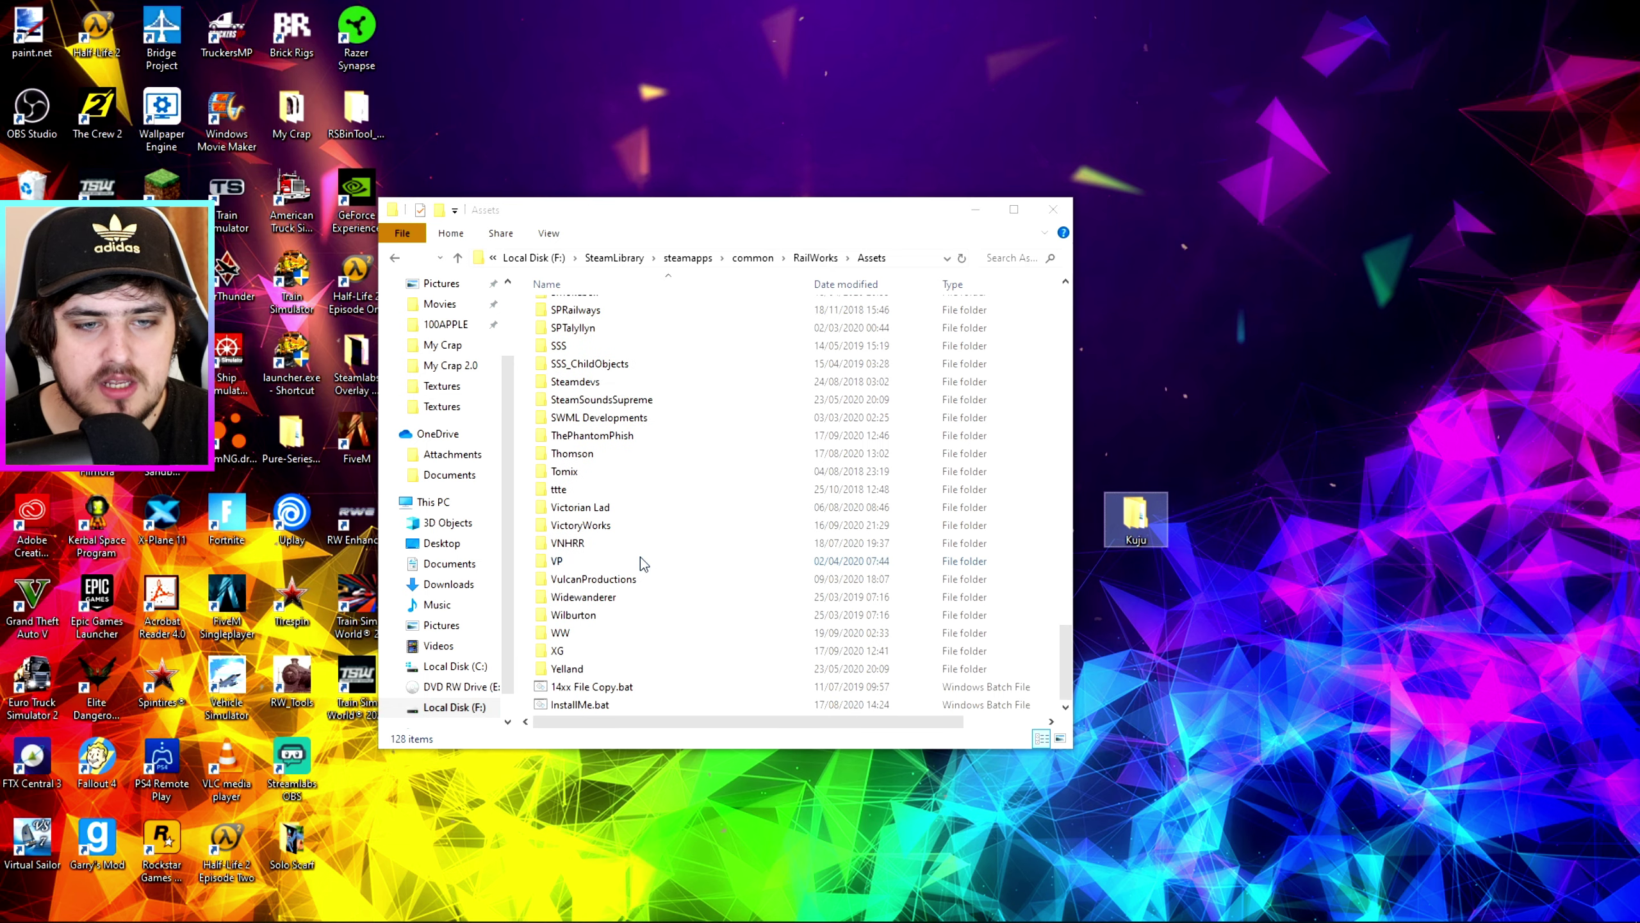
{"action": "scroll", "coordinate": [650, 574], "scroll_direction": "up", "scroll_amount": 20}
{"action": "left_click_drag", "start_coordinate": [1149, 514], "coordinate": [1053, 567]}
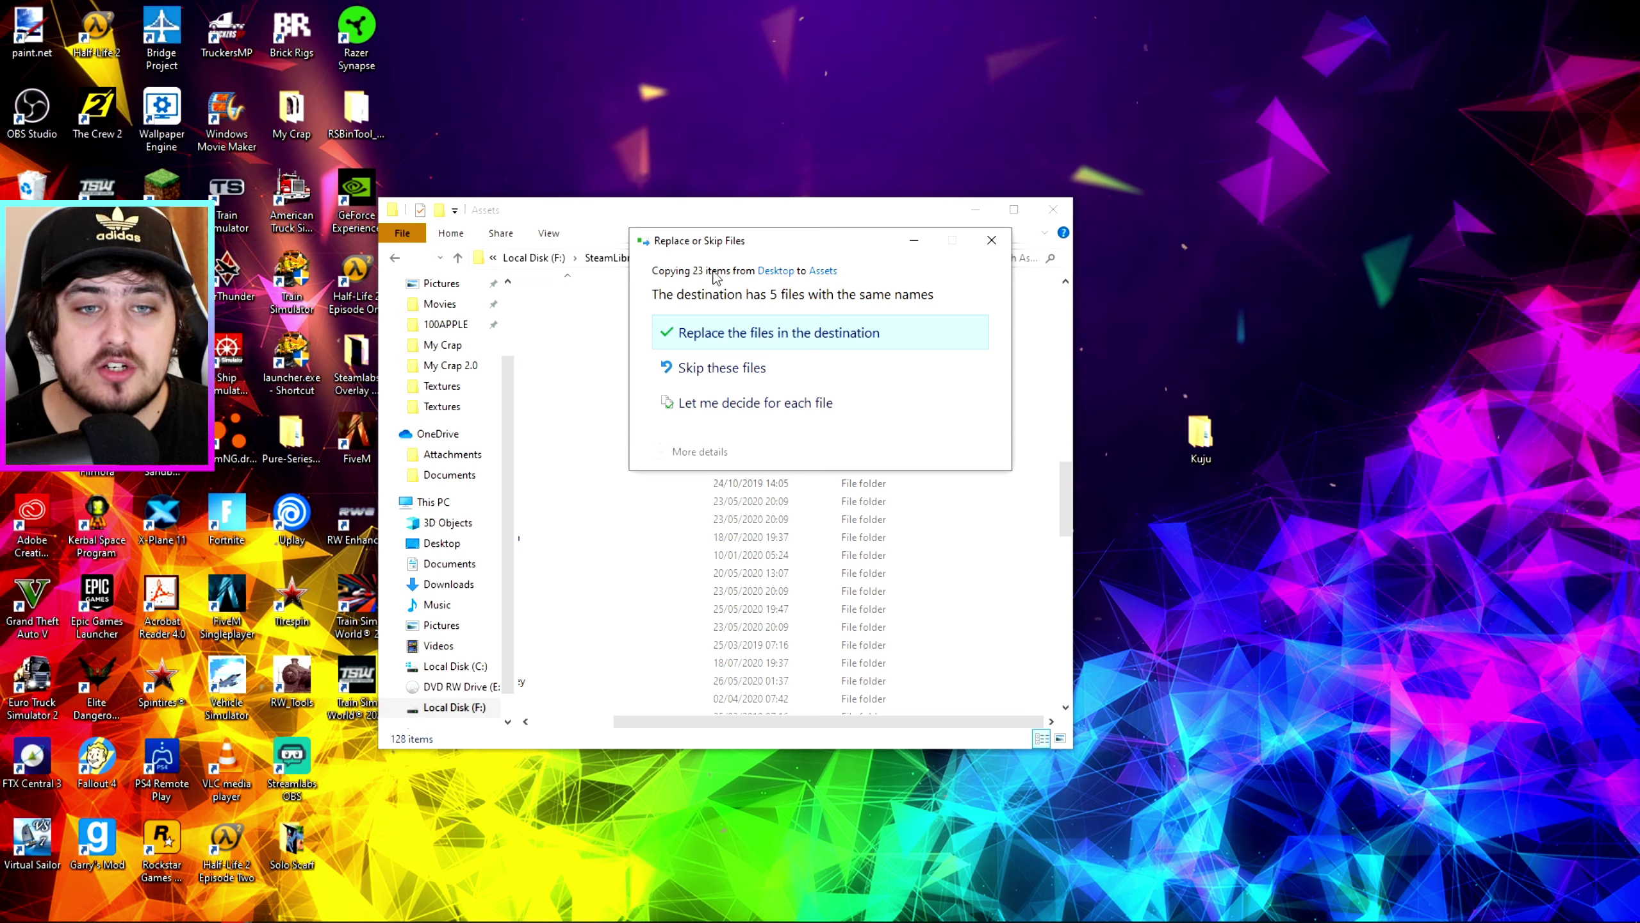
Copy the desktop Kuju folder into RailWorks Assets, replacing the 10 same-named files.
{"action": "left_click", "coordinate": [1008, 243]}
{"action": "left_click_drag", "start_coordinate": [801, 722], "coordinate": [722, 710]}
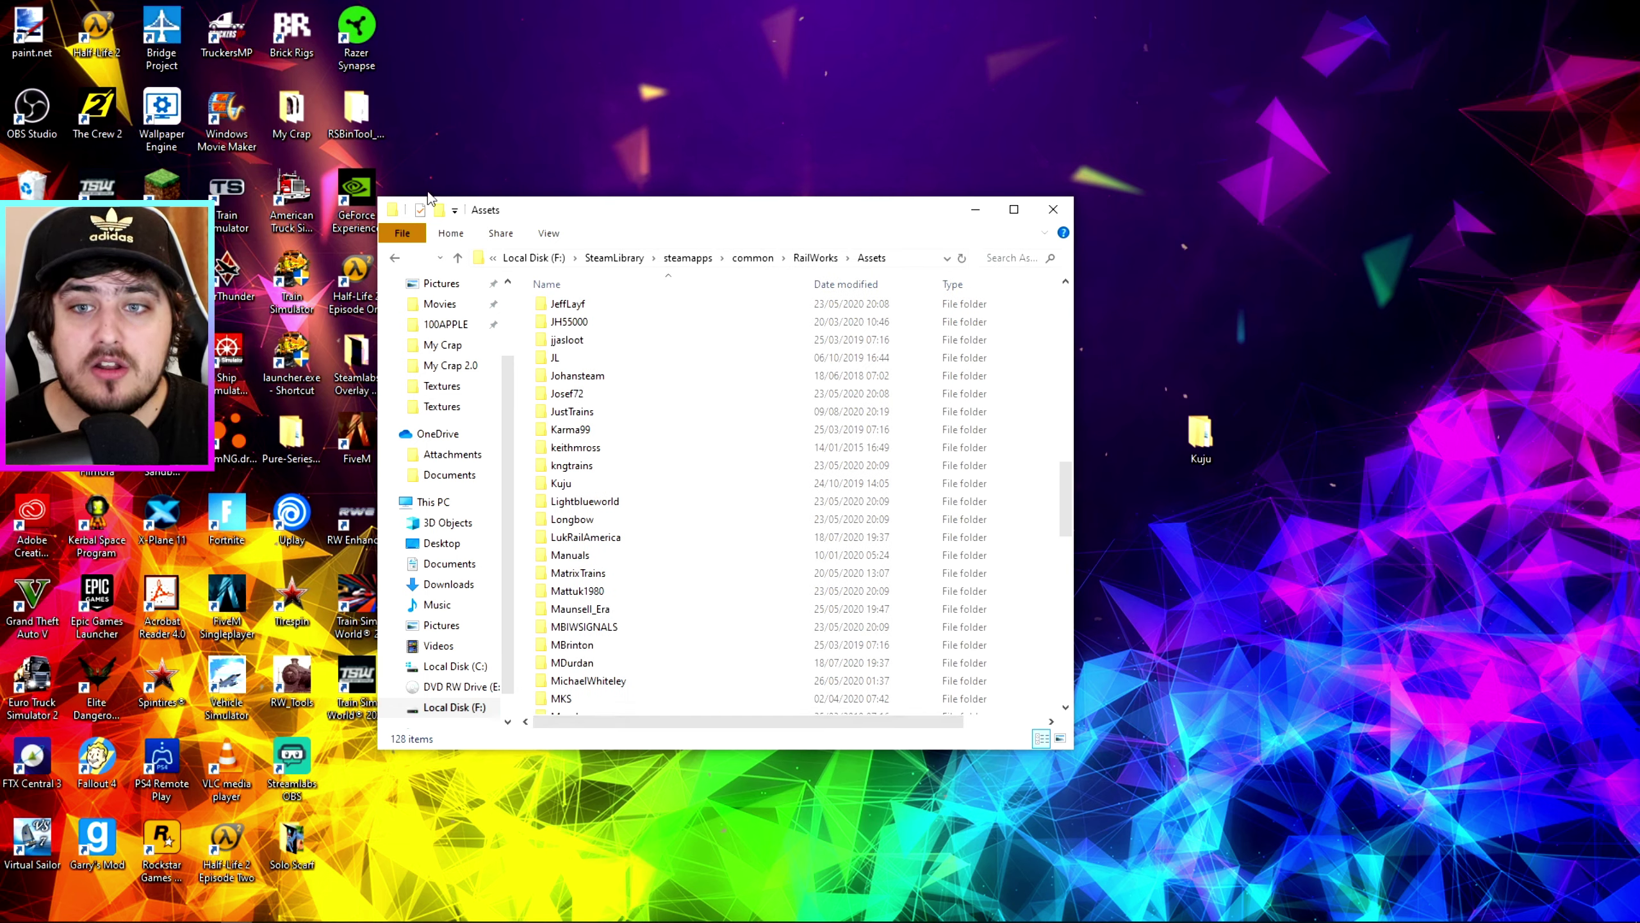
{"action": "left_click_drag", "start_coordinate": [1201, 433], "coordinate": [1054, 567]}
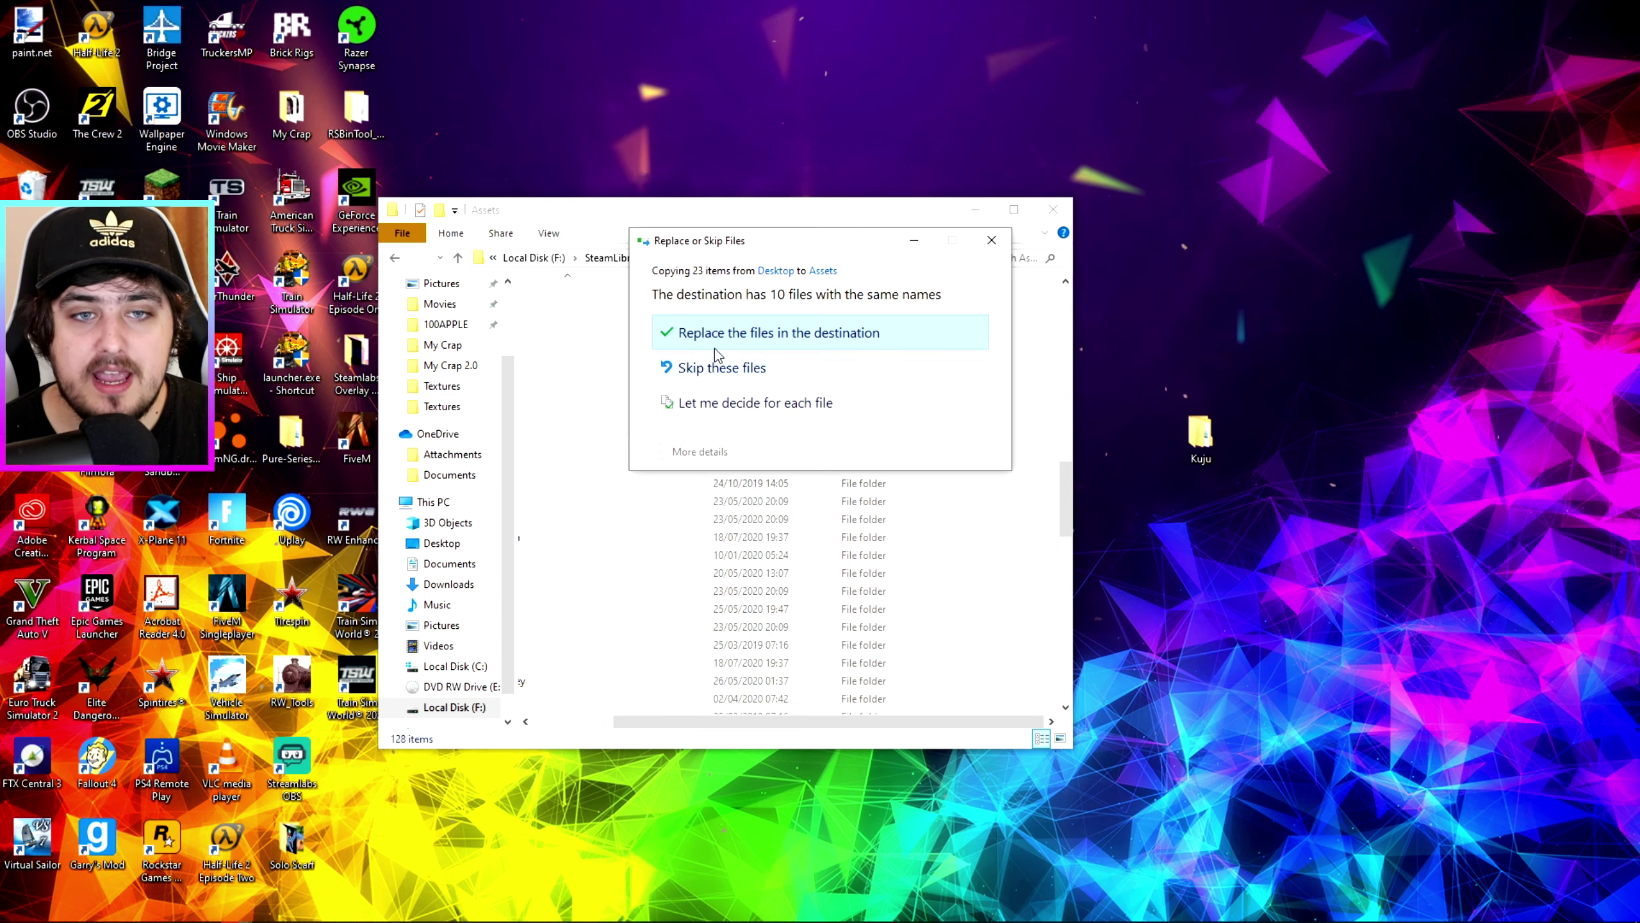
{"action": "left_click", "coordinate": [753, 335]}
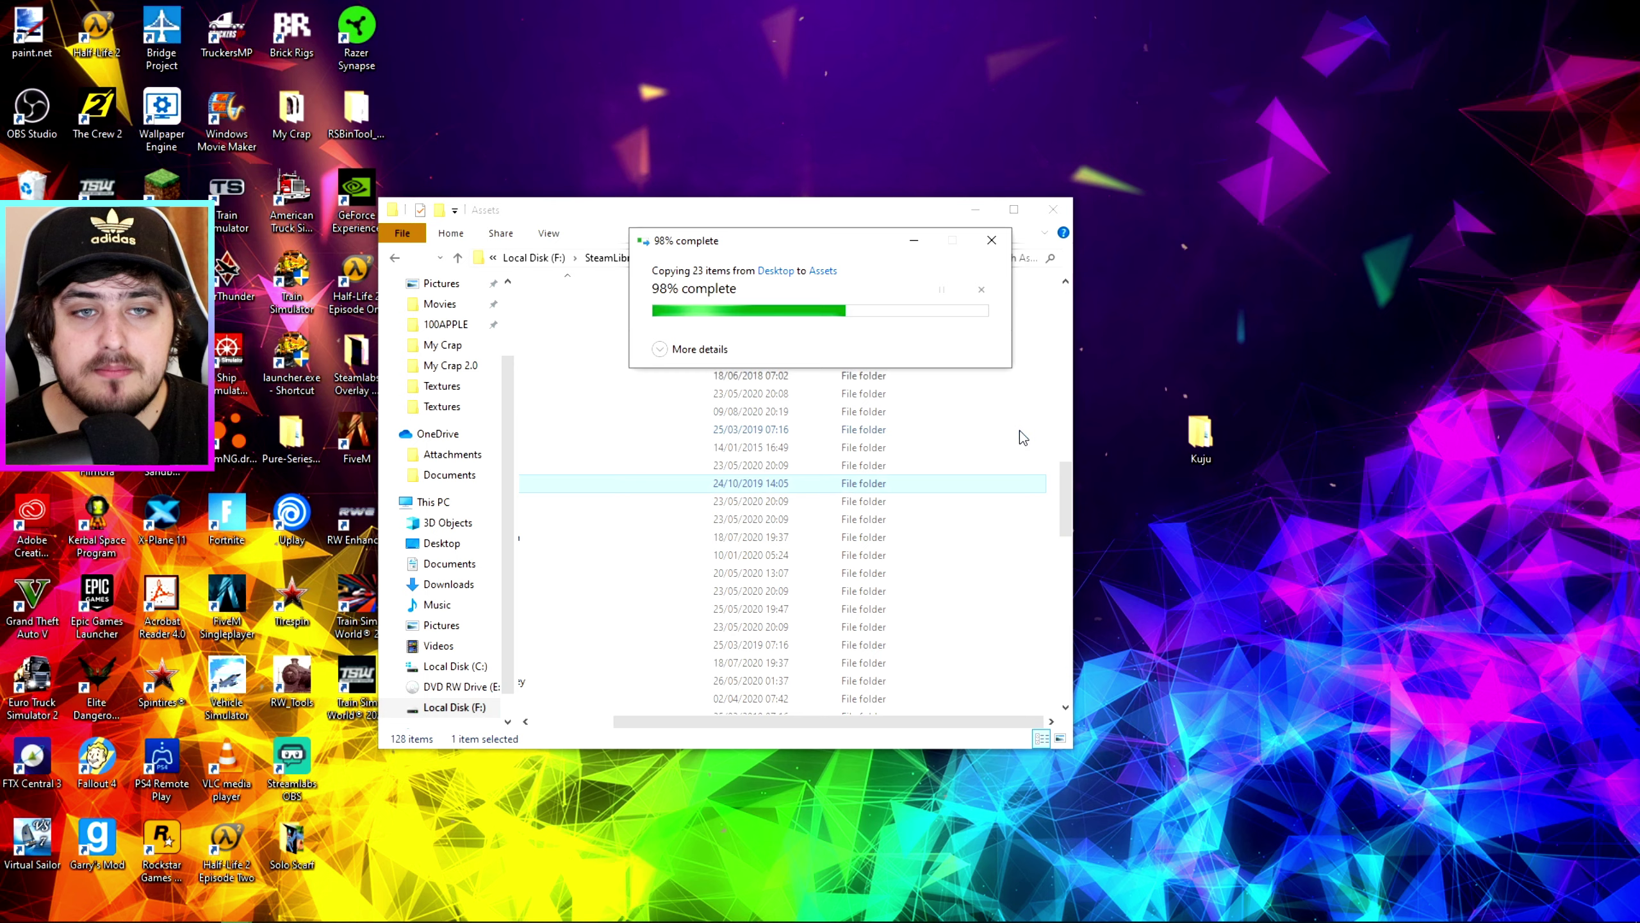
{"action": "left_click_drag", "start_coordinate": [901, 729], "coordinate": [821, 729]}
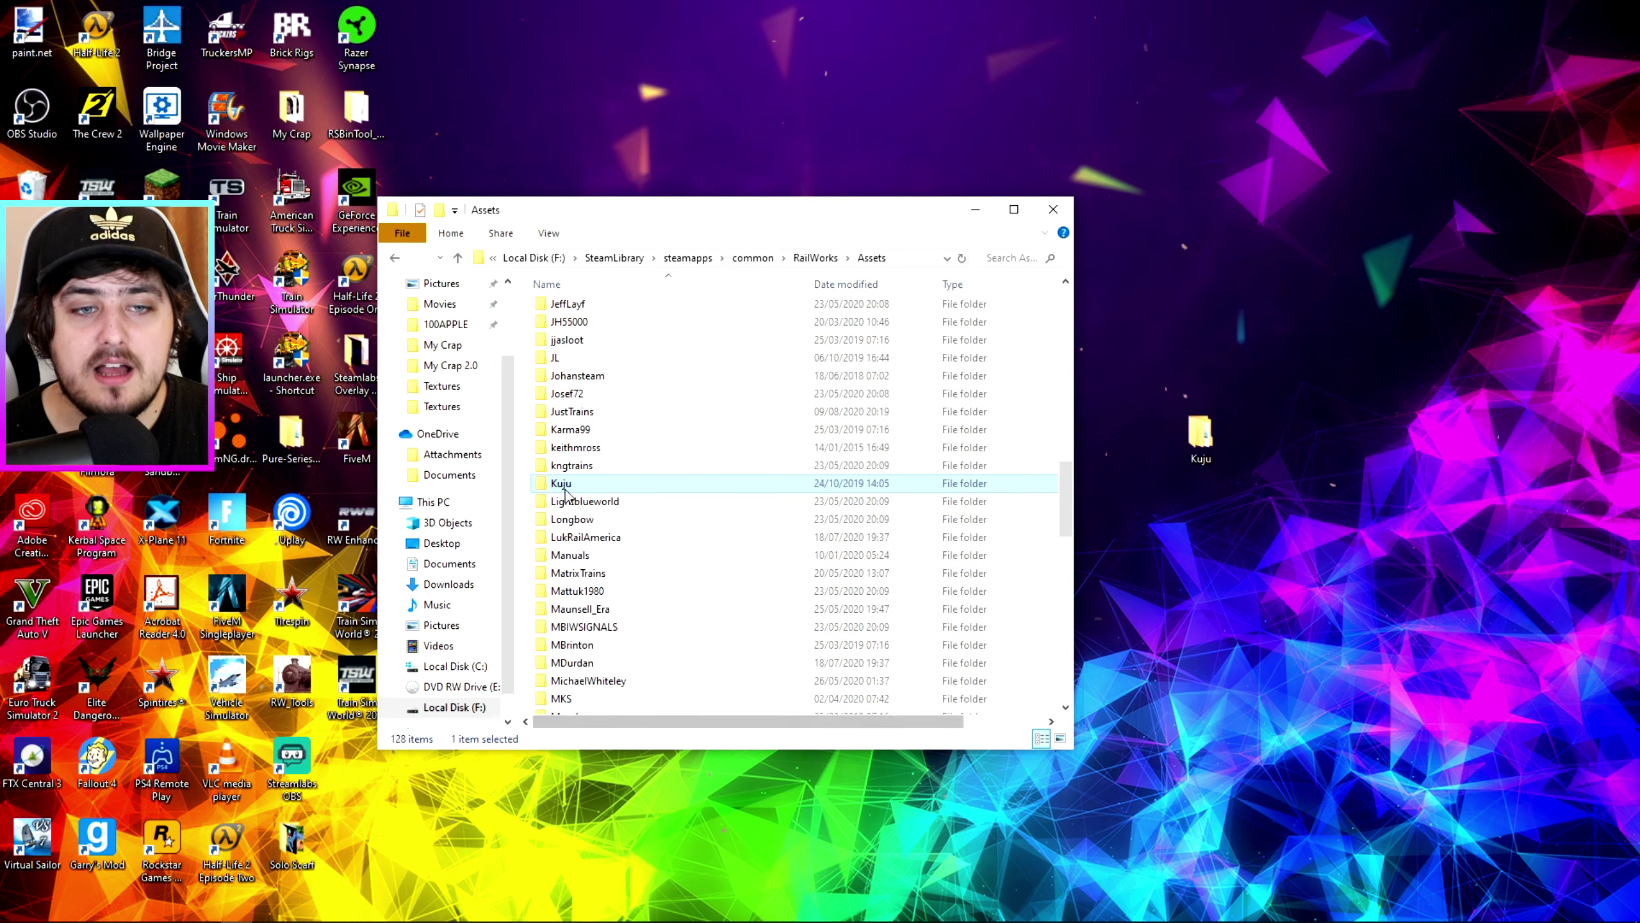
Browse Kuju\RailSimulator\RailVehicles\Diesel\Class47\Res\Engine to show class47_res_super.bin.
{"action": "double_click", "coordinate": [614, 486]}
{"action": "double_click", "coordinate": [622, 315]}
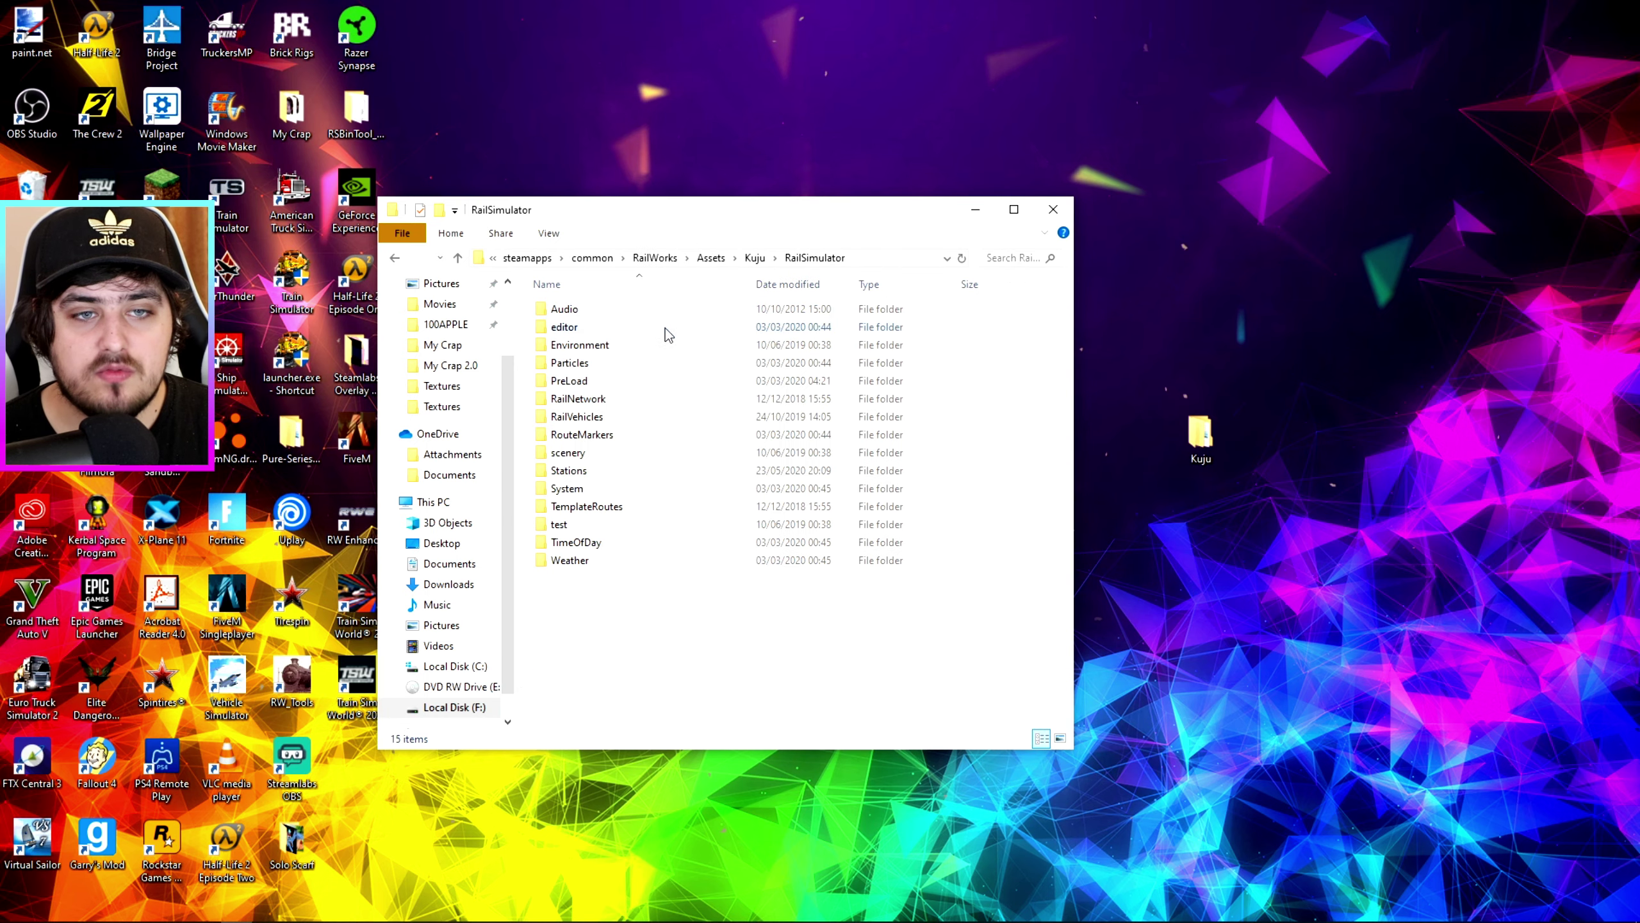
{"action": "key", "text": "alt+Left"}
{"action": "double_click", "coordinate": [633, 312]}
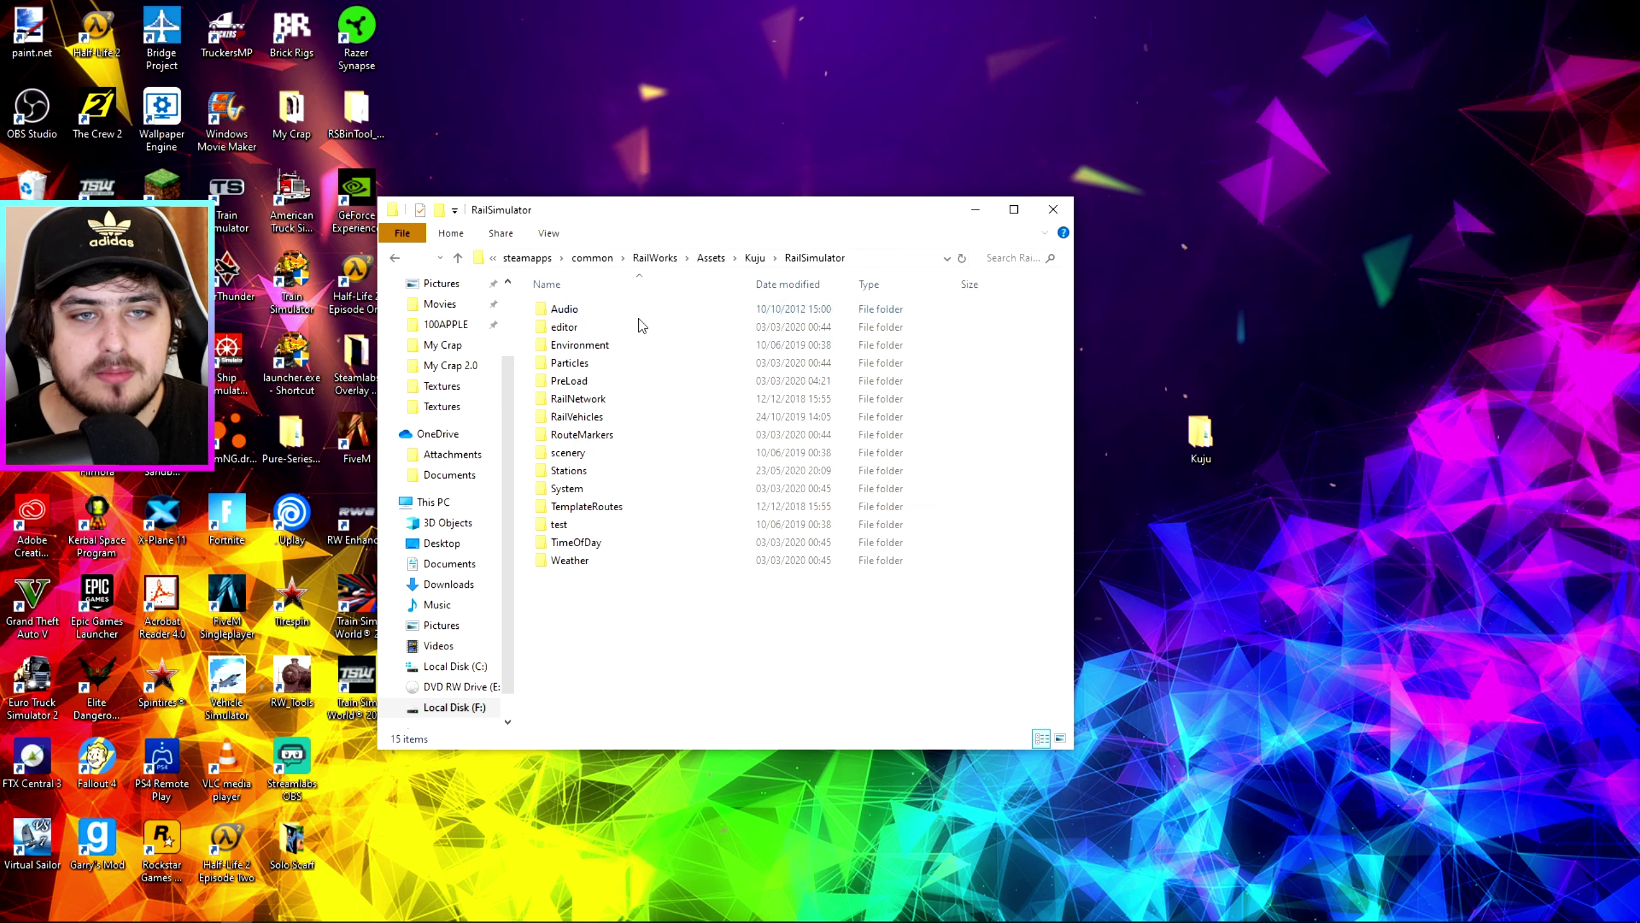
{"action": "double_click", "coordinate": [632, 420]}
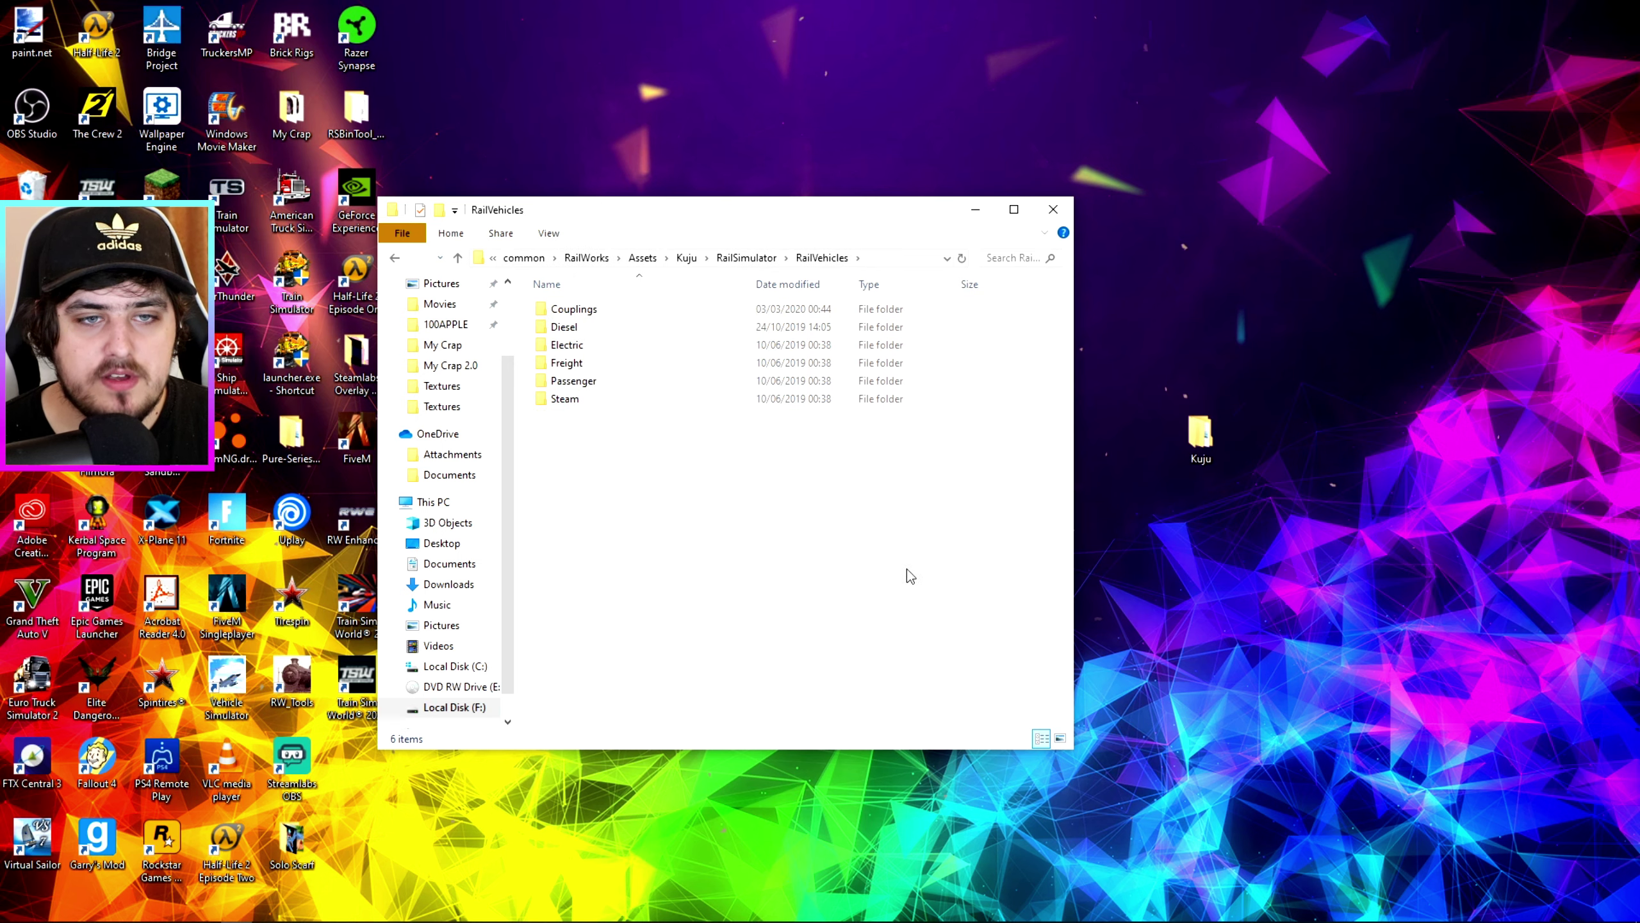
{"action": "double_click", "coordinate": [564, 327]}
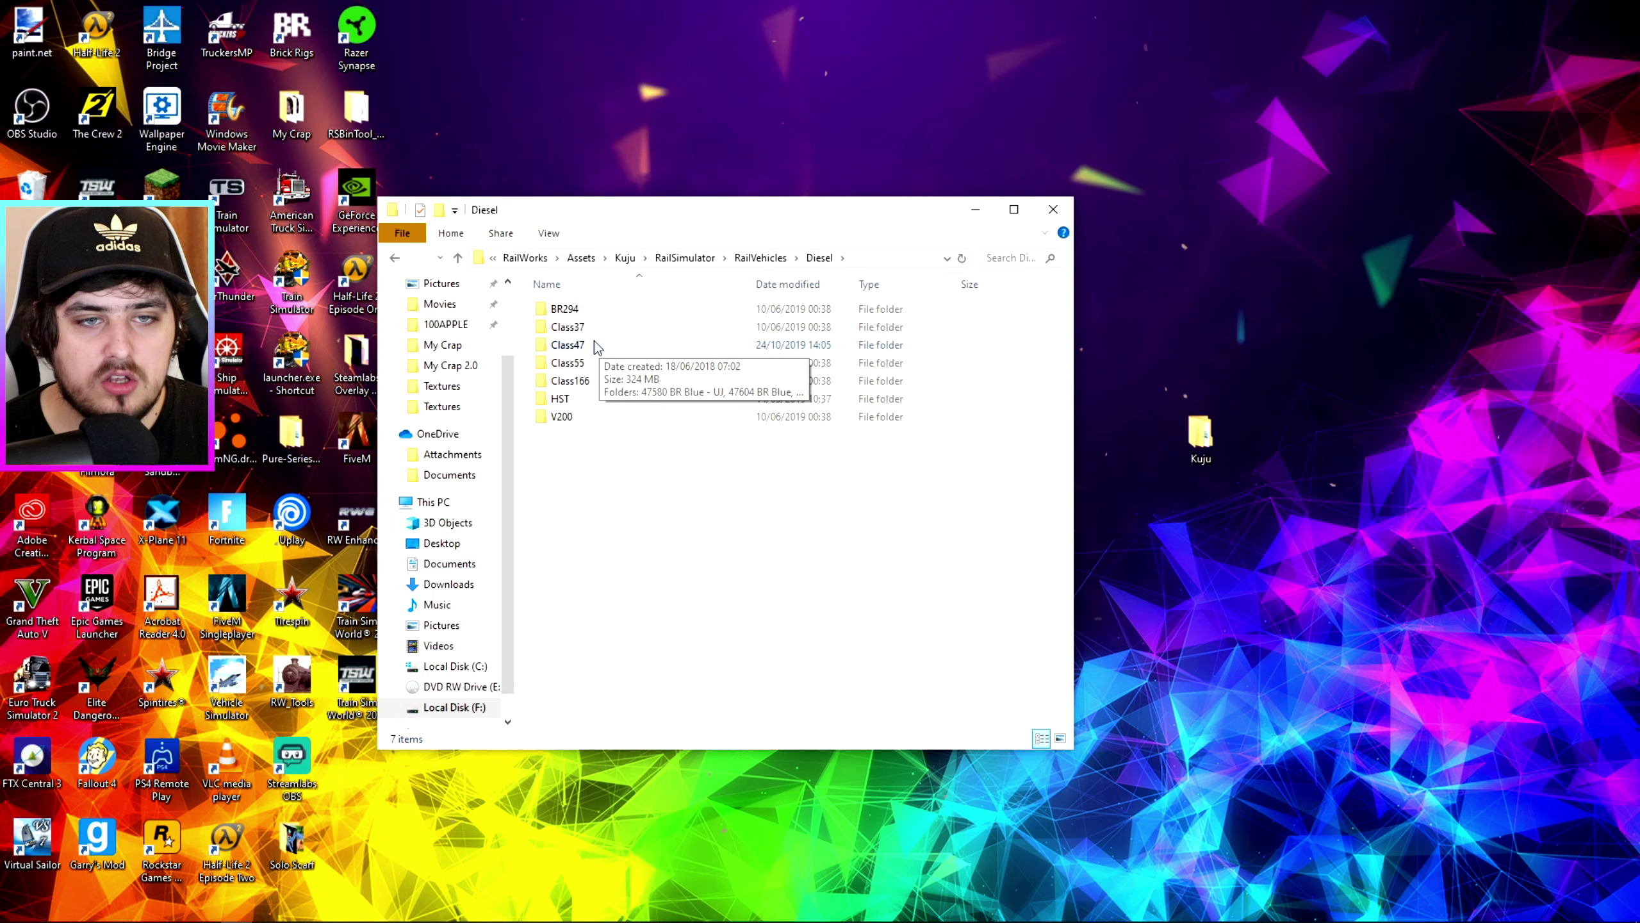
{"action": "double_click", "coordinate": [607, 346]}
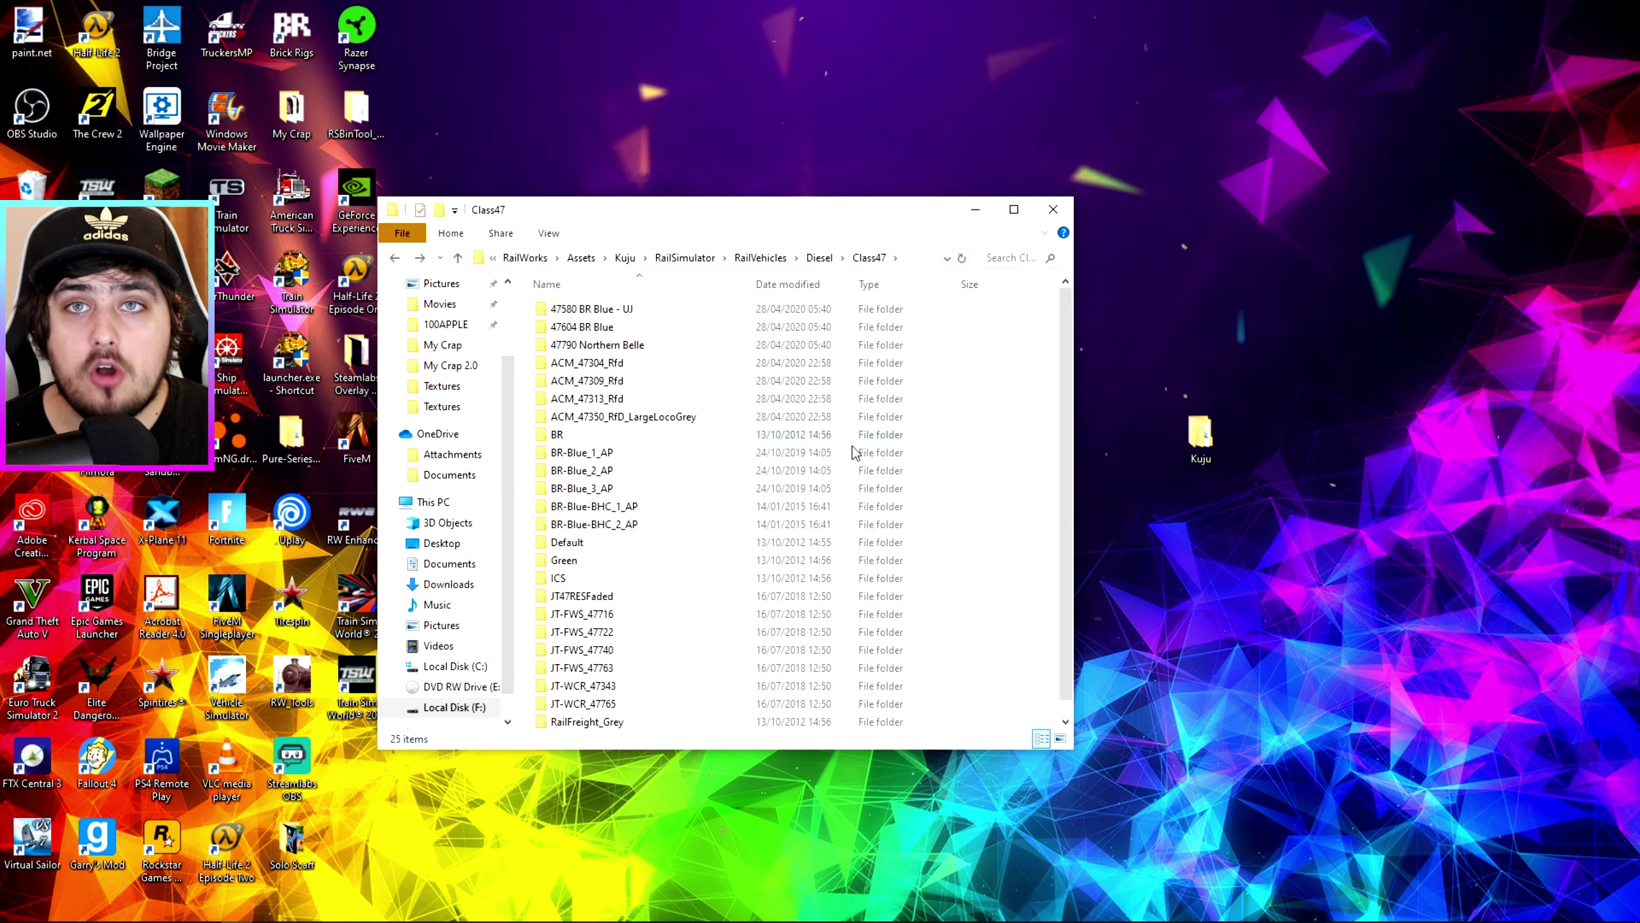
{"action": "scroll", "coordinate": [956, 443], "scroll_direction": "down", "scroll_amount": 1}
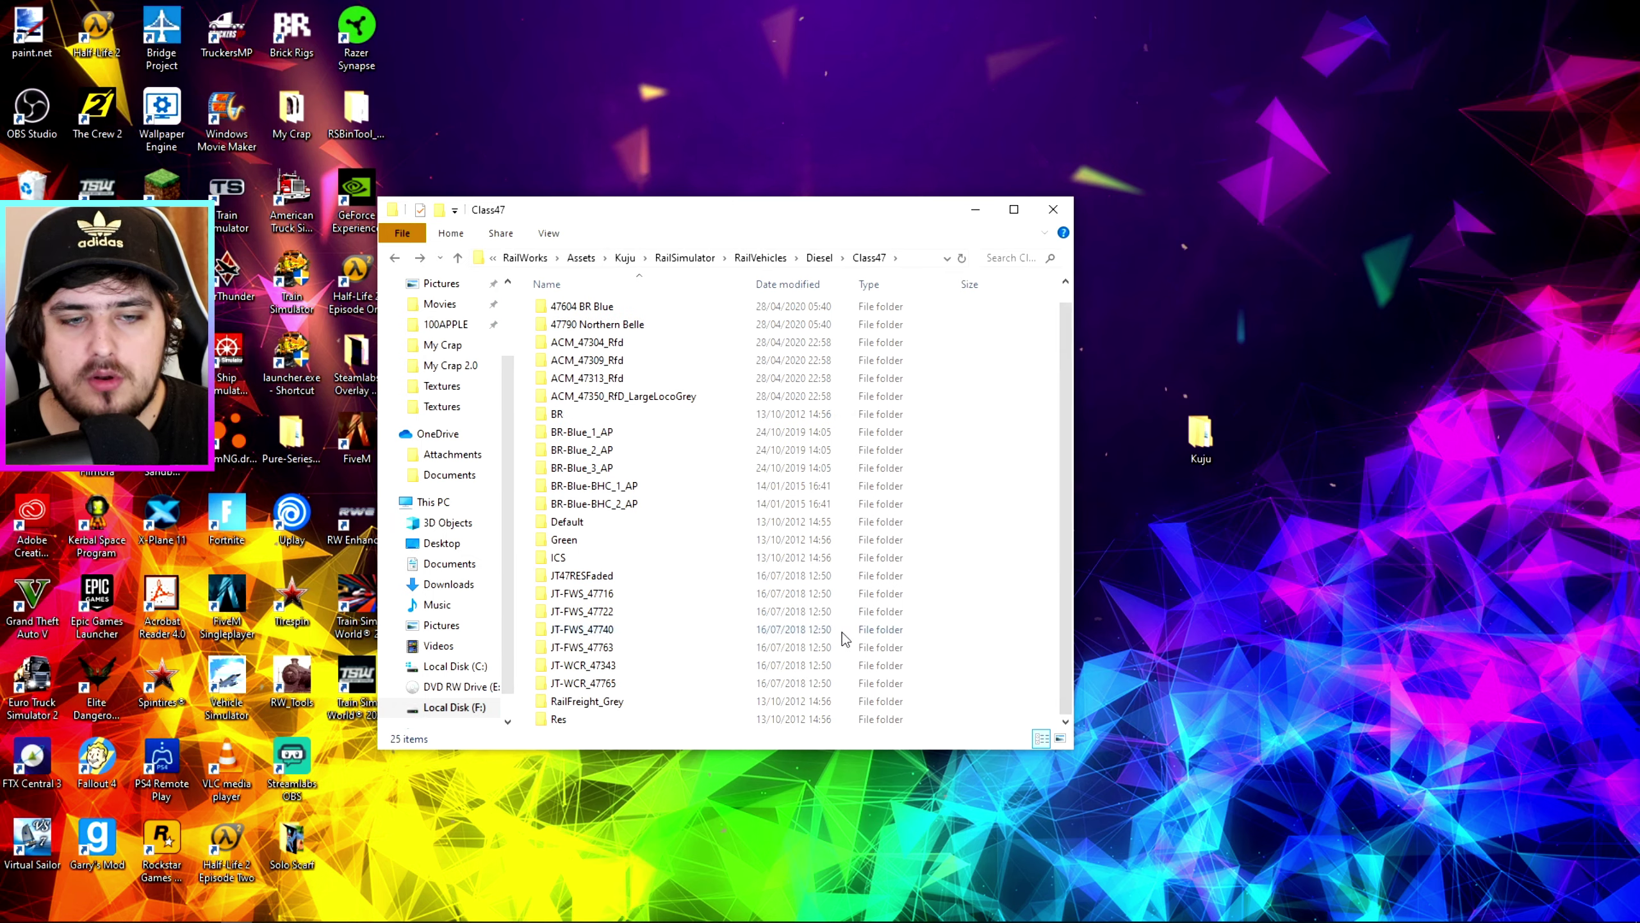
{"action": "double_click", "coordinate": [574, 726]}
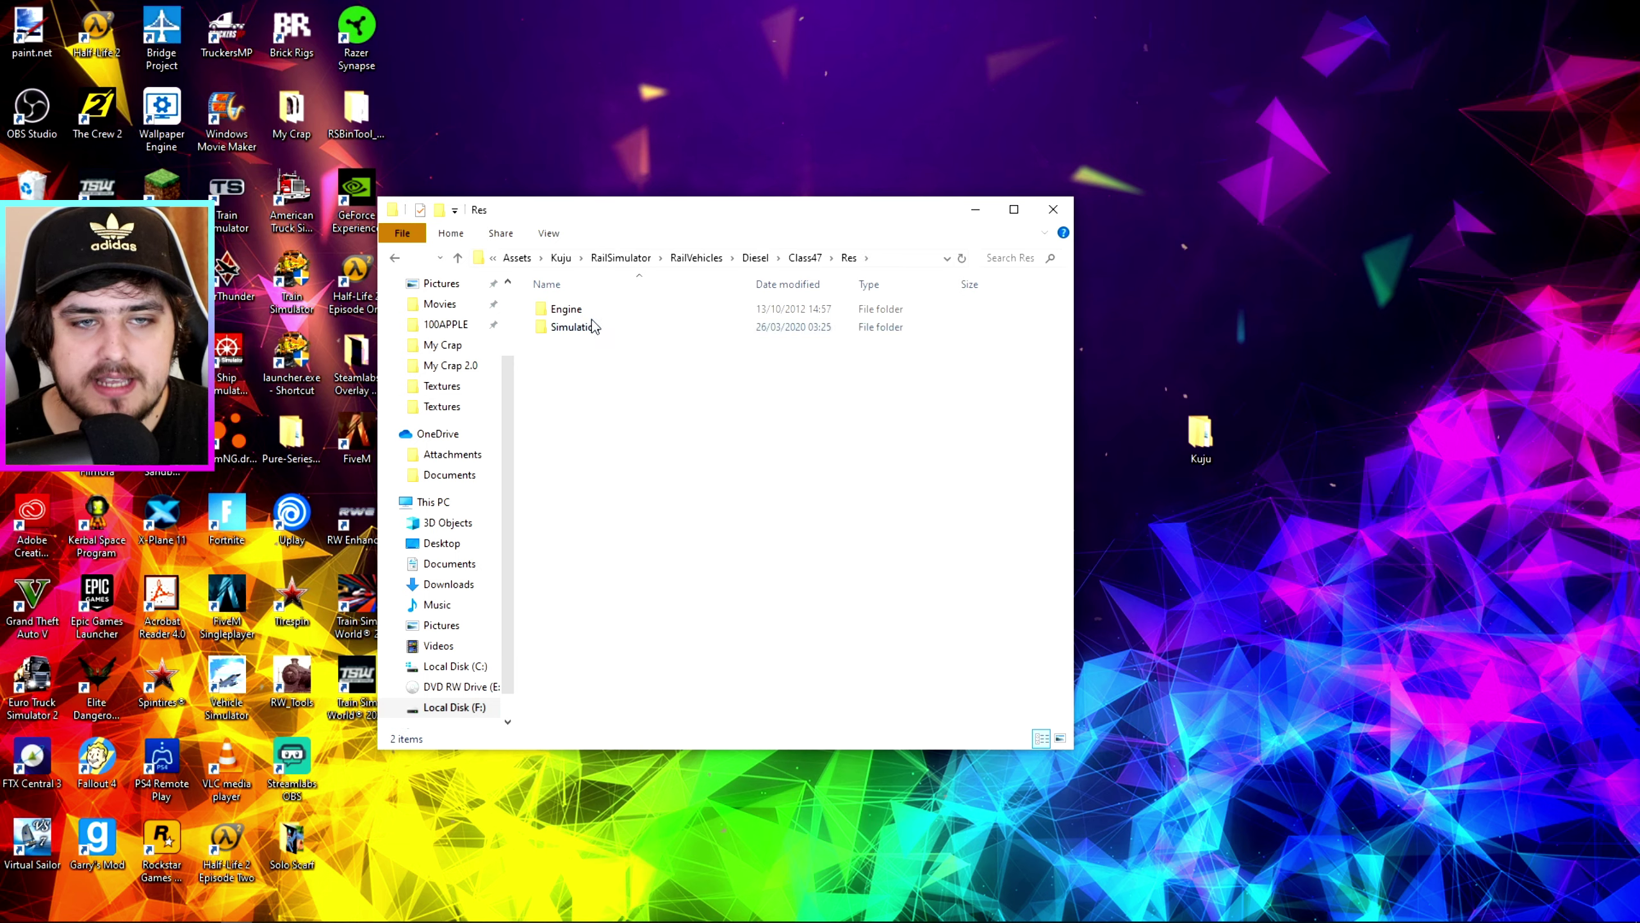
{"action": "double_click", "coordinate": [573, 327]}
{"action": "left_click", "coordinate": [396, 258]}
{"action": "double_click", "coordinate": [606, 310]}
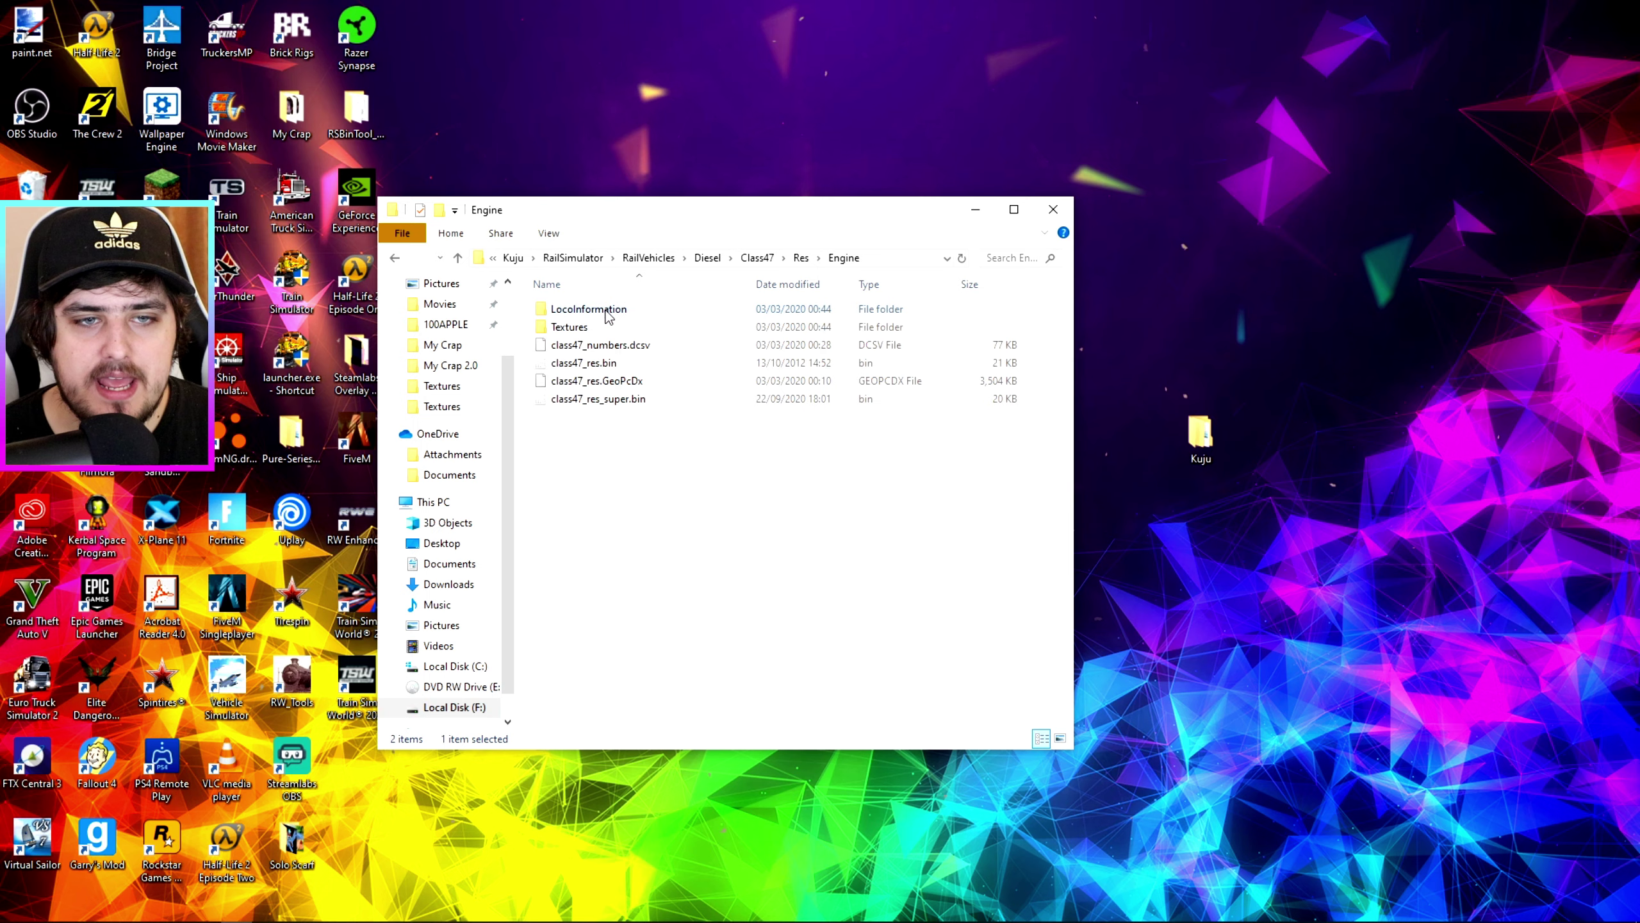